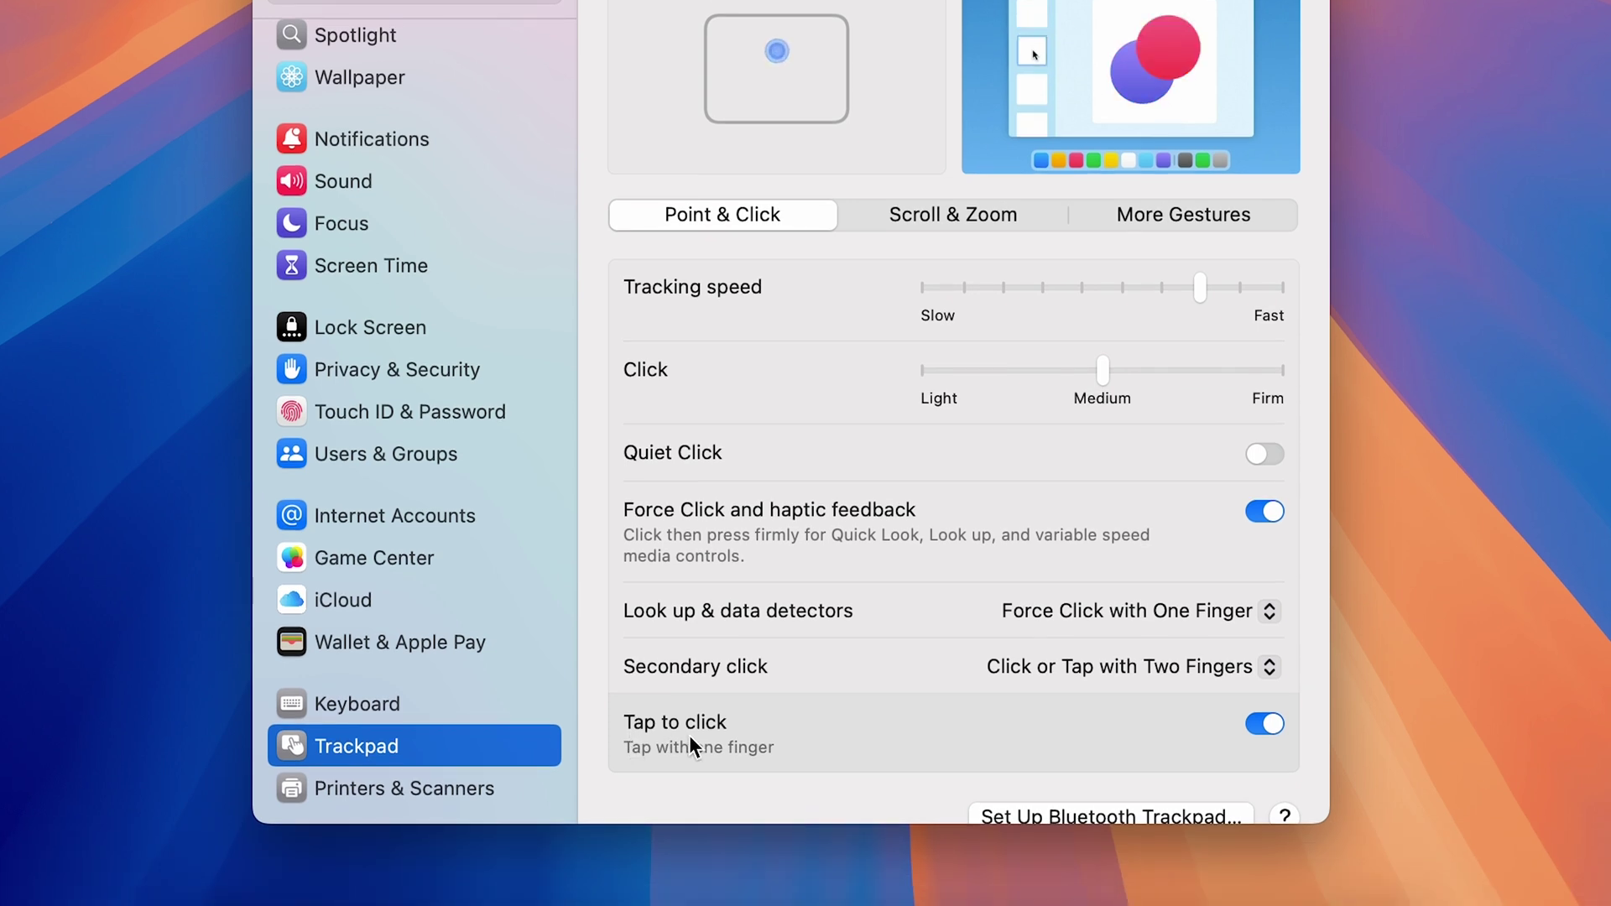
# Turn Tap to click off and back on in the Trackpad settings
pyautogui.click(1270, 723)
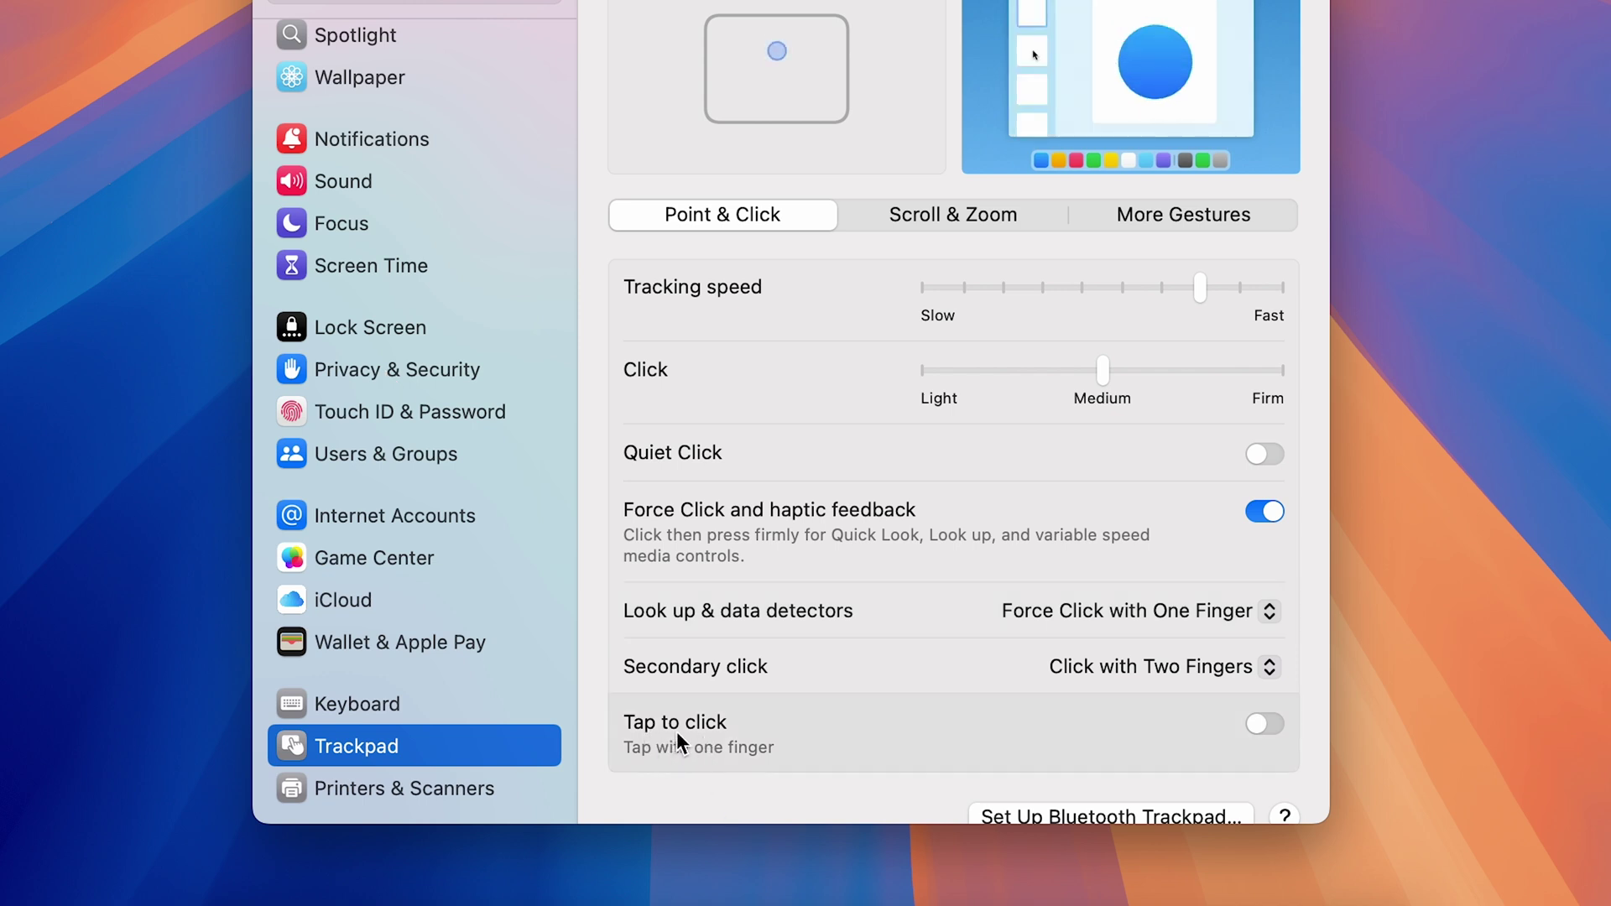
pyautogui.click(1257, 724)
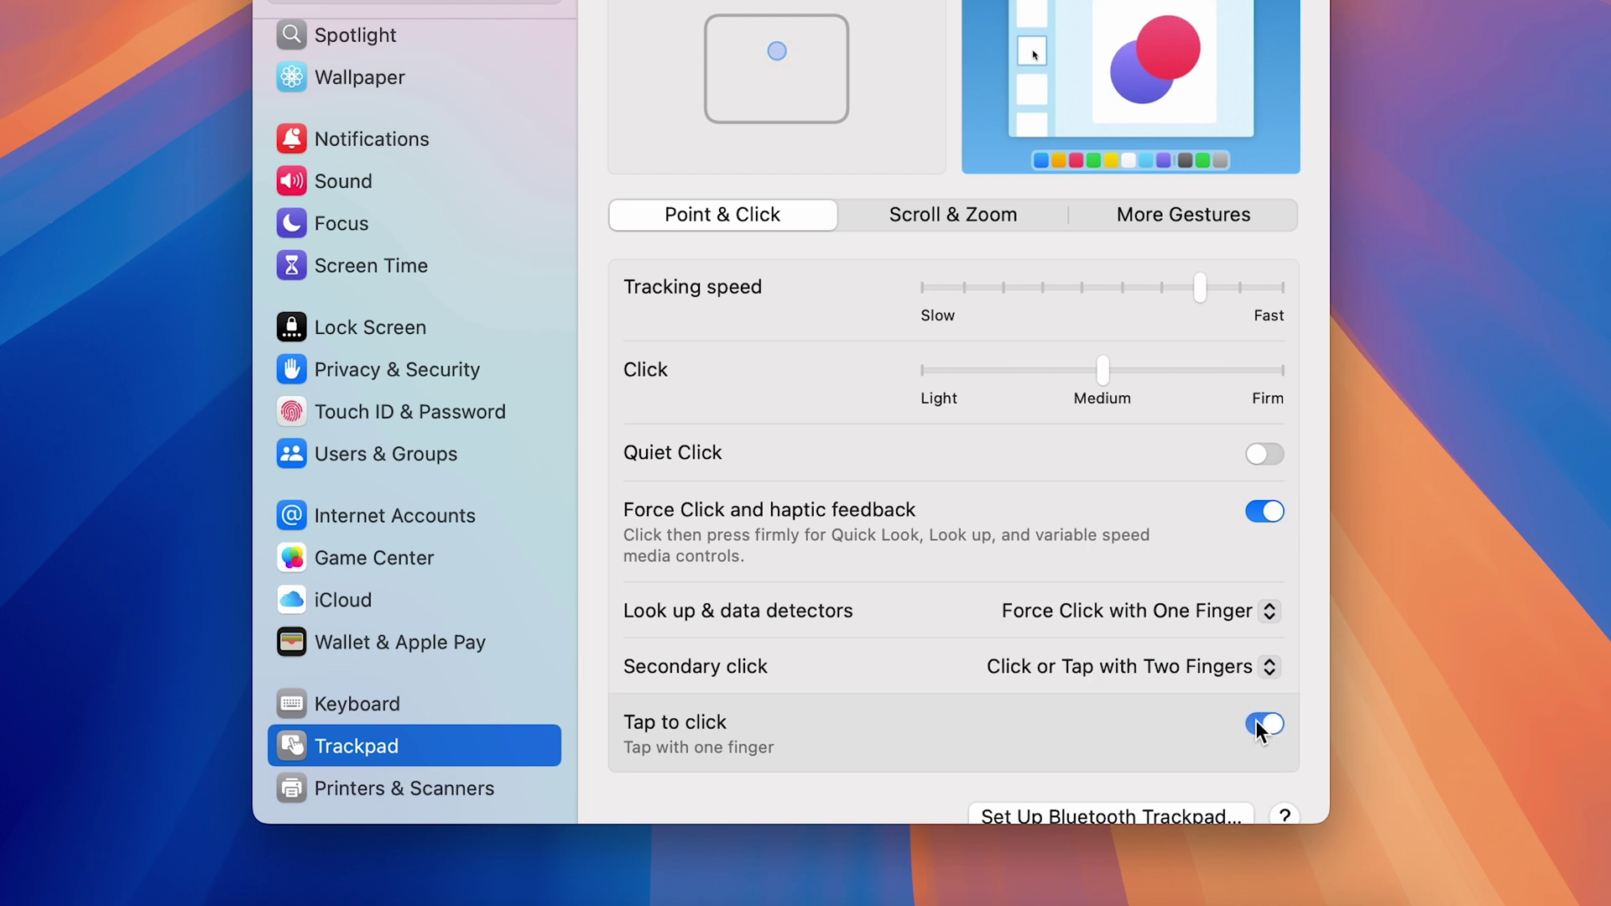
# Visit the Internet Accounts and Touch ID & Password pages, return to Trackpad and show its More Gestures options
pyautogui.click(410, 516)
pyautogui.click(395, 413)
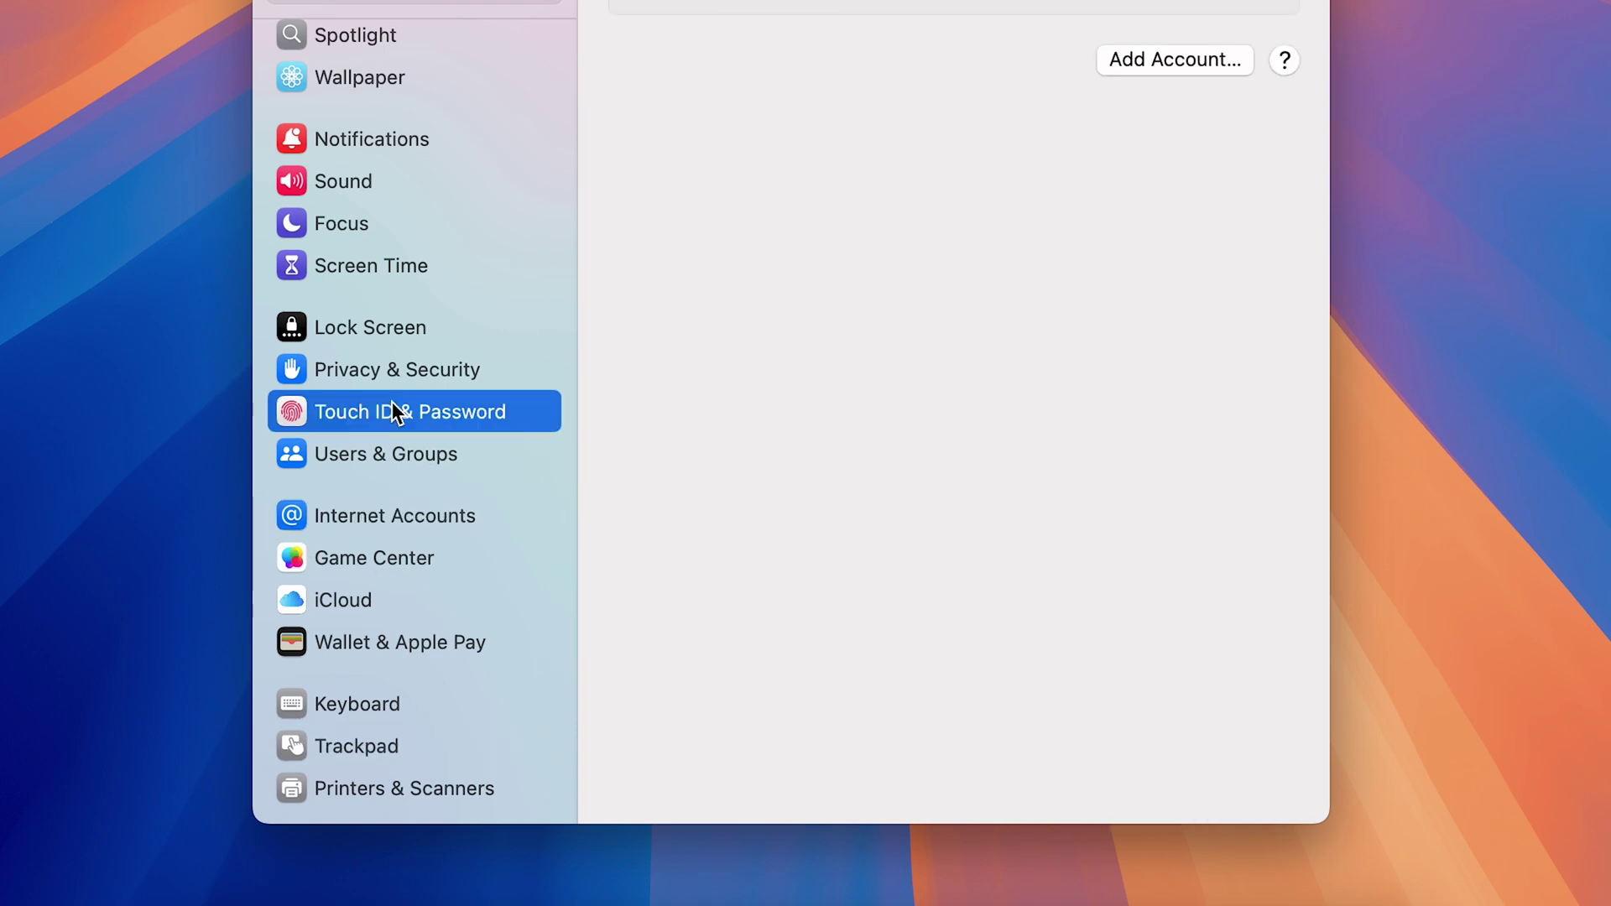
pyautogui.click(370, 747)
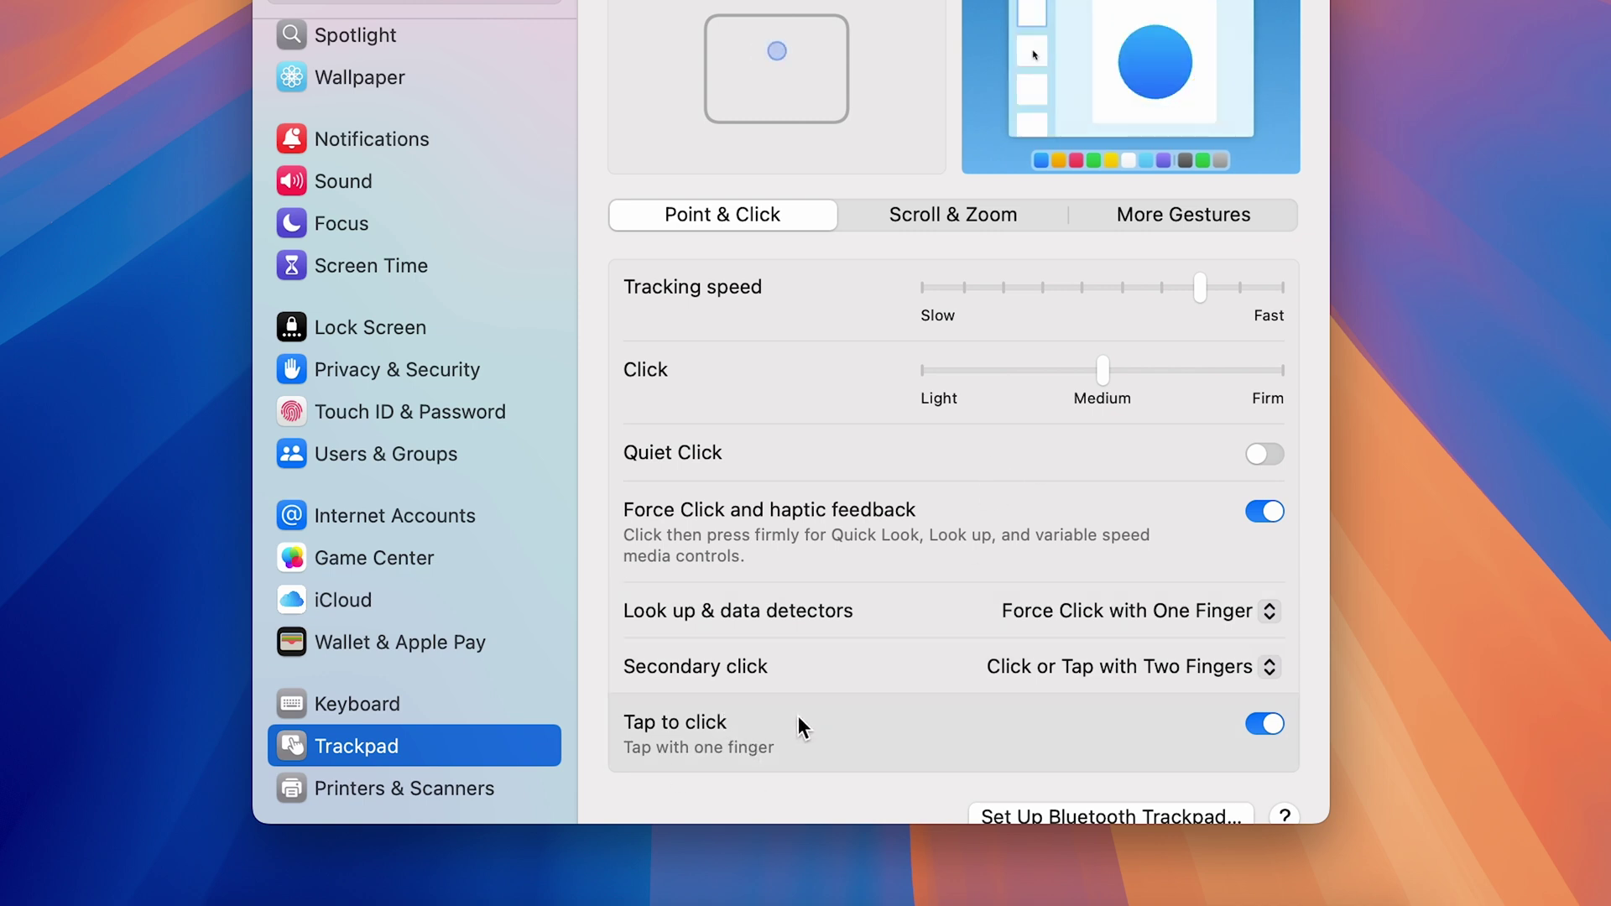
pyautogui.click(1183, 217)
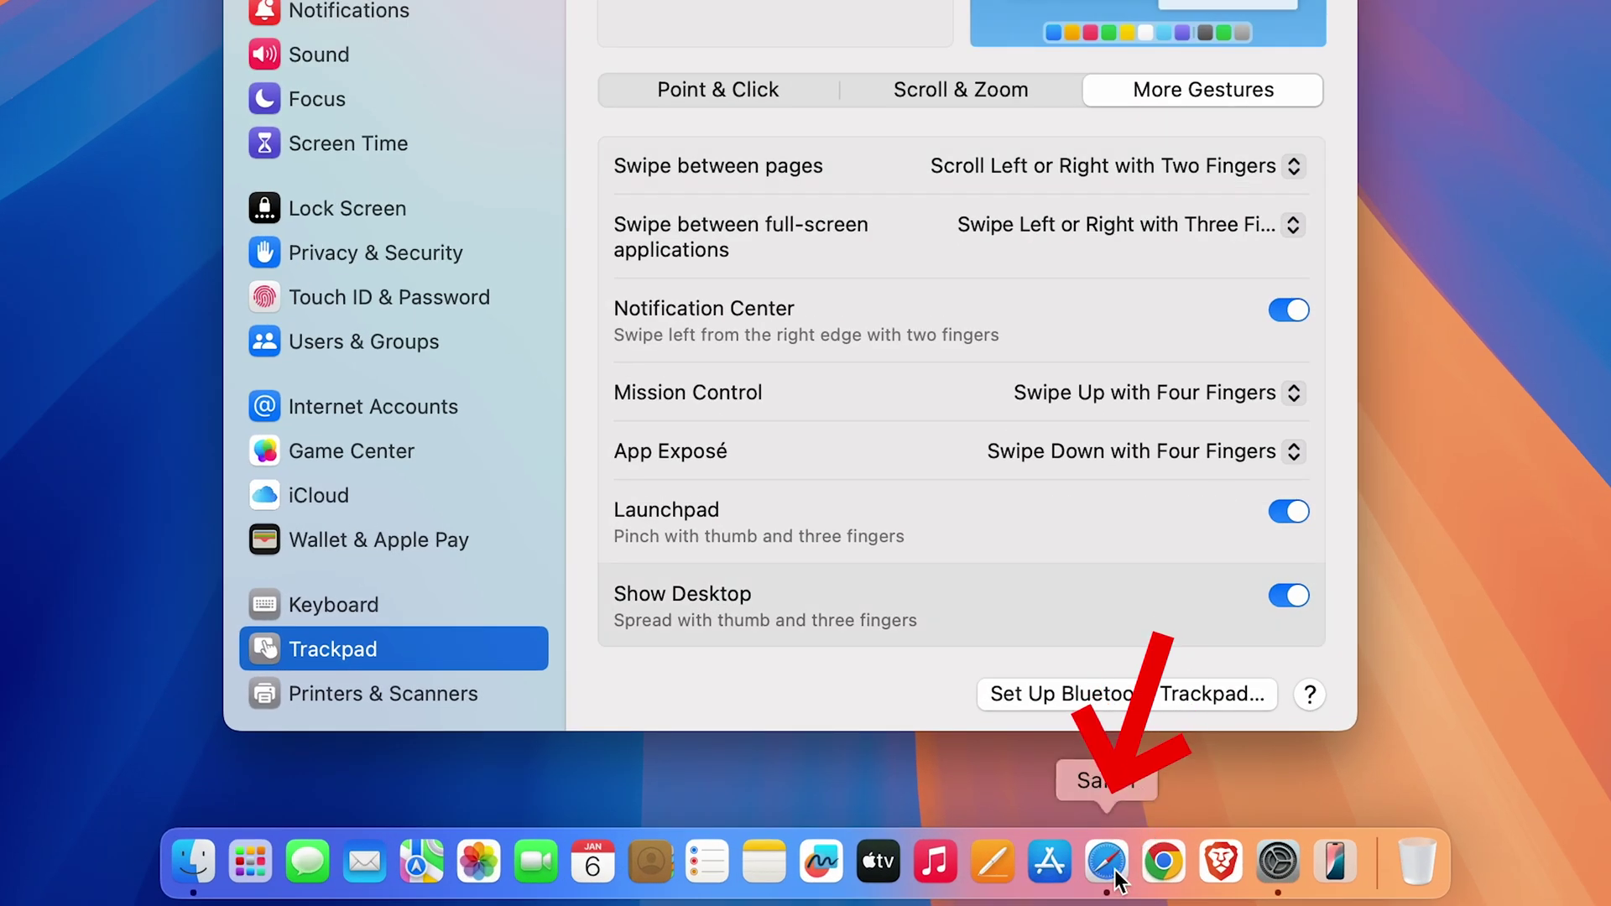
# Switch to Safari, search Google for "apple trackpad gestures" and look through Apple's "Use Multi-Touch gestures on your Mac" article
pyautogui.click(1108, 862)
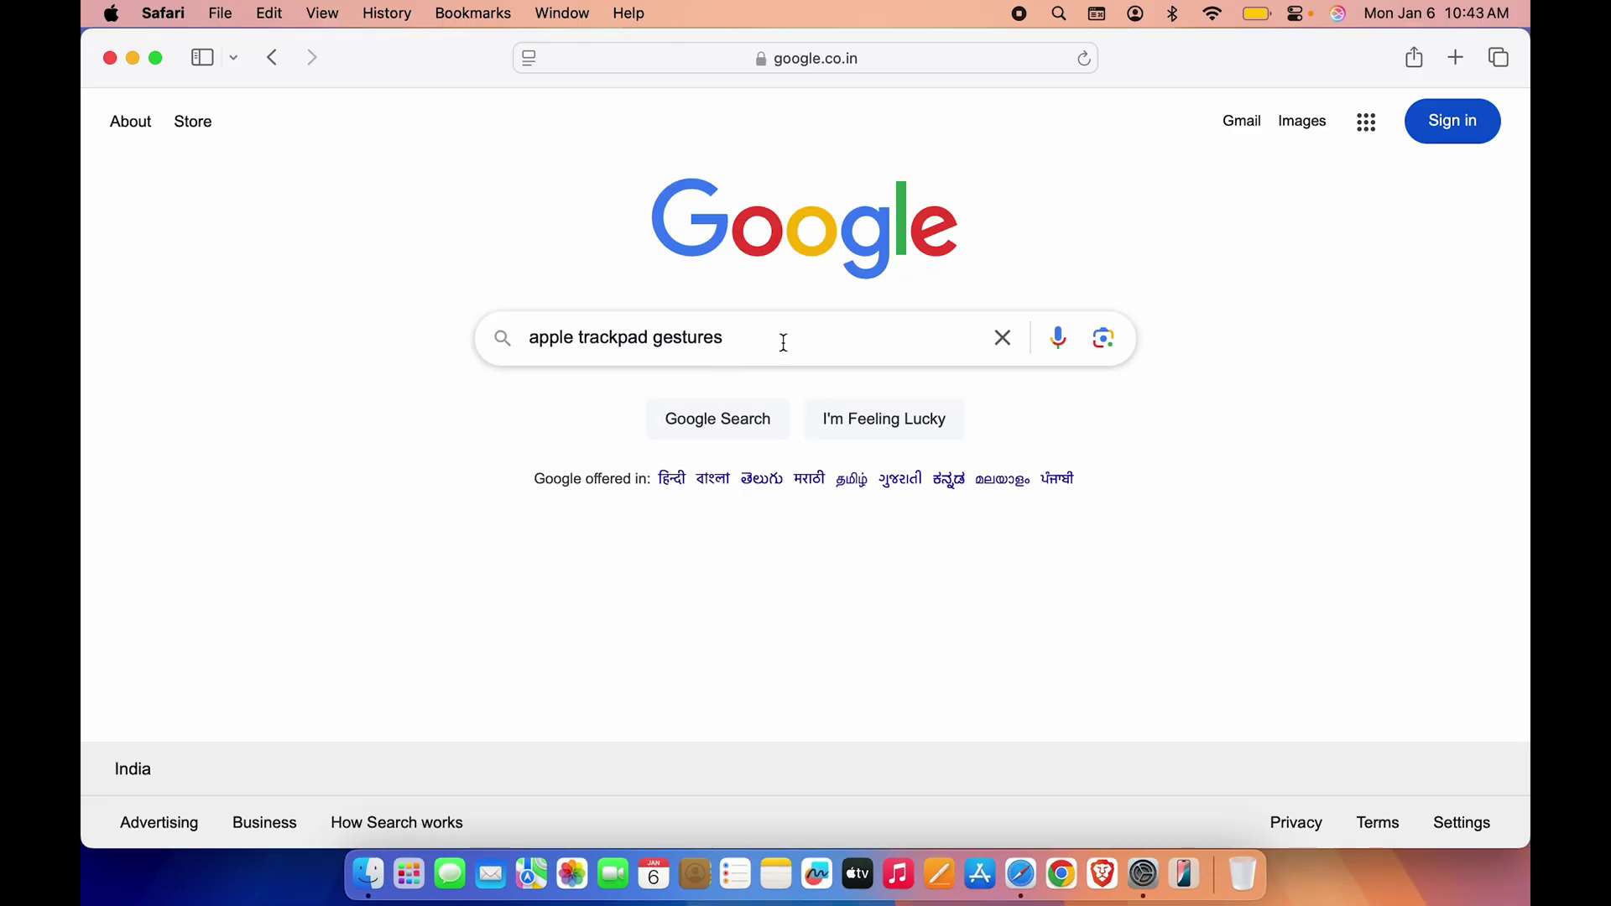
pyautogui.click(784, 343)
pyautogui.press('Return')
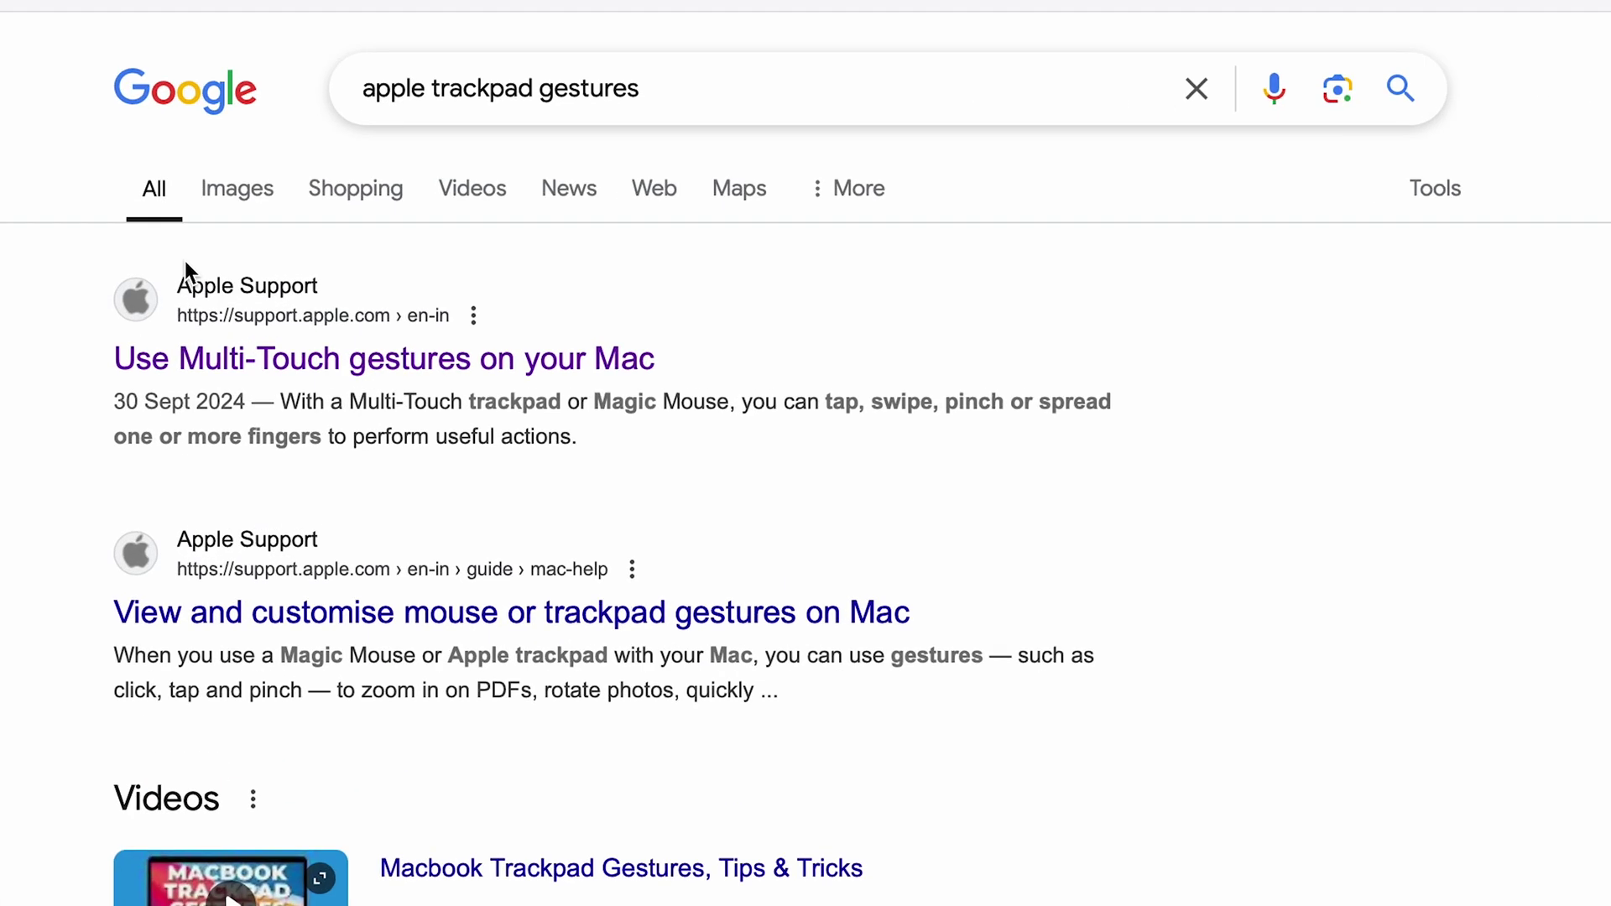
pyautogui.click(267, 359)
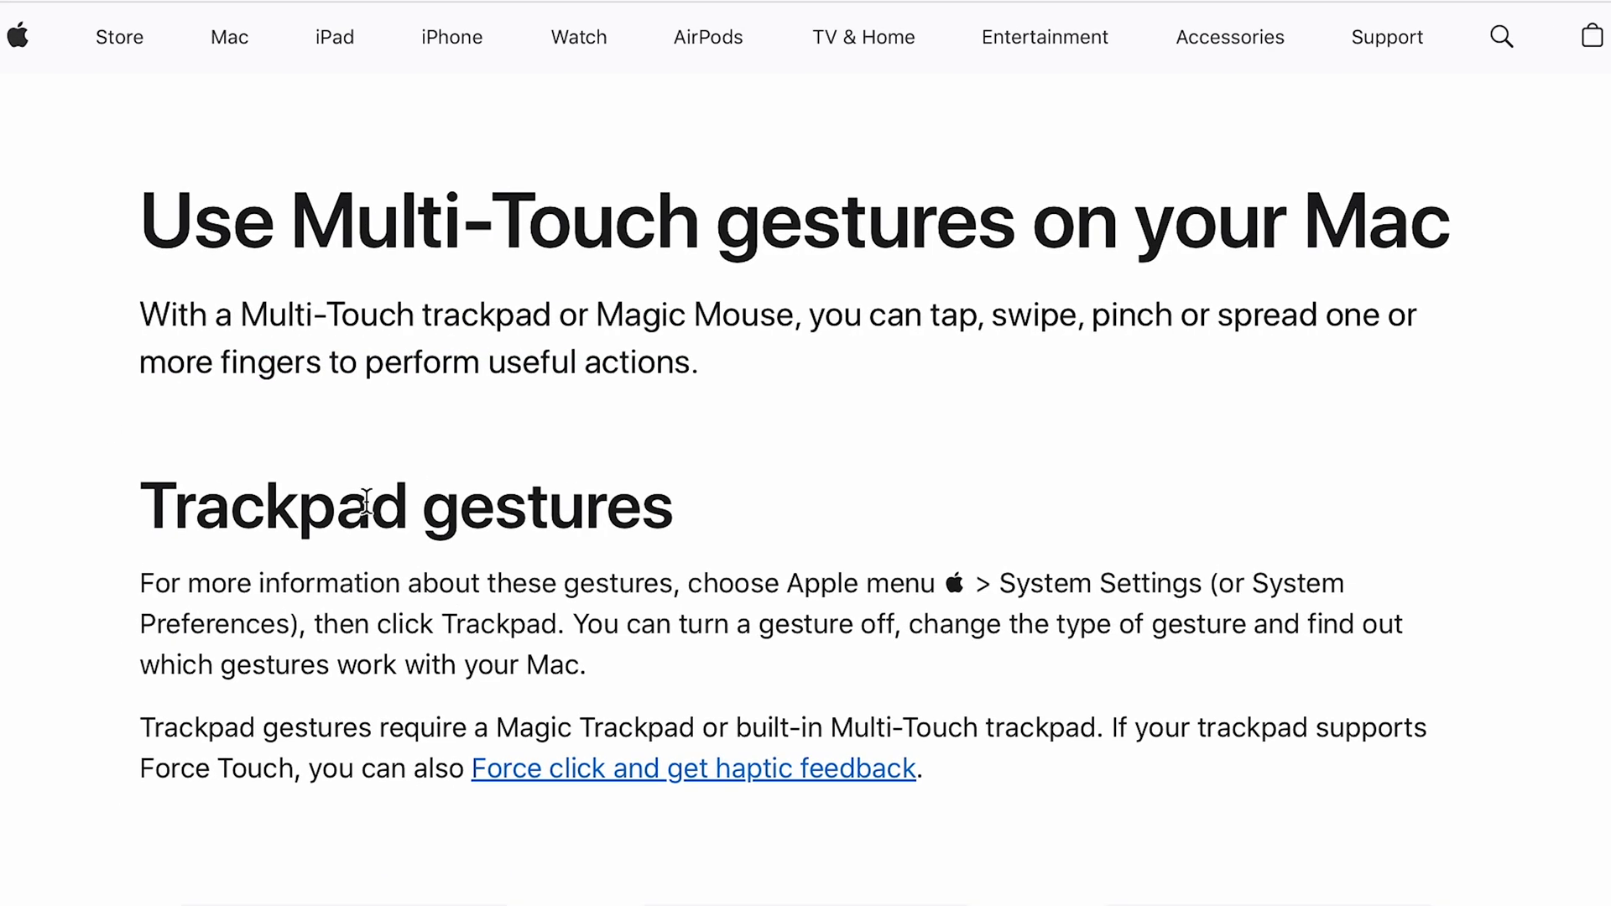
pyautogui.scroll(-10, 1418, 685)
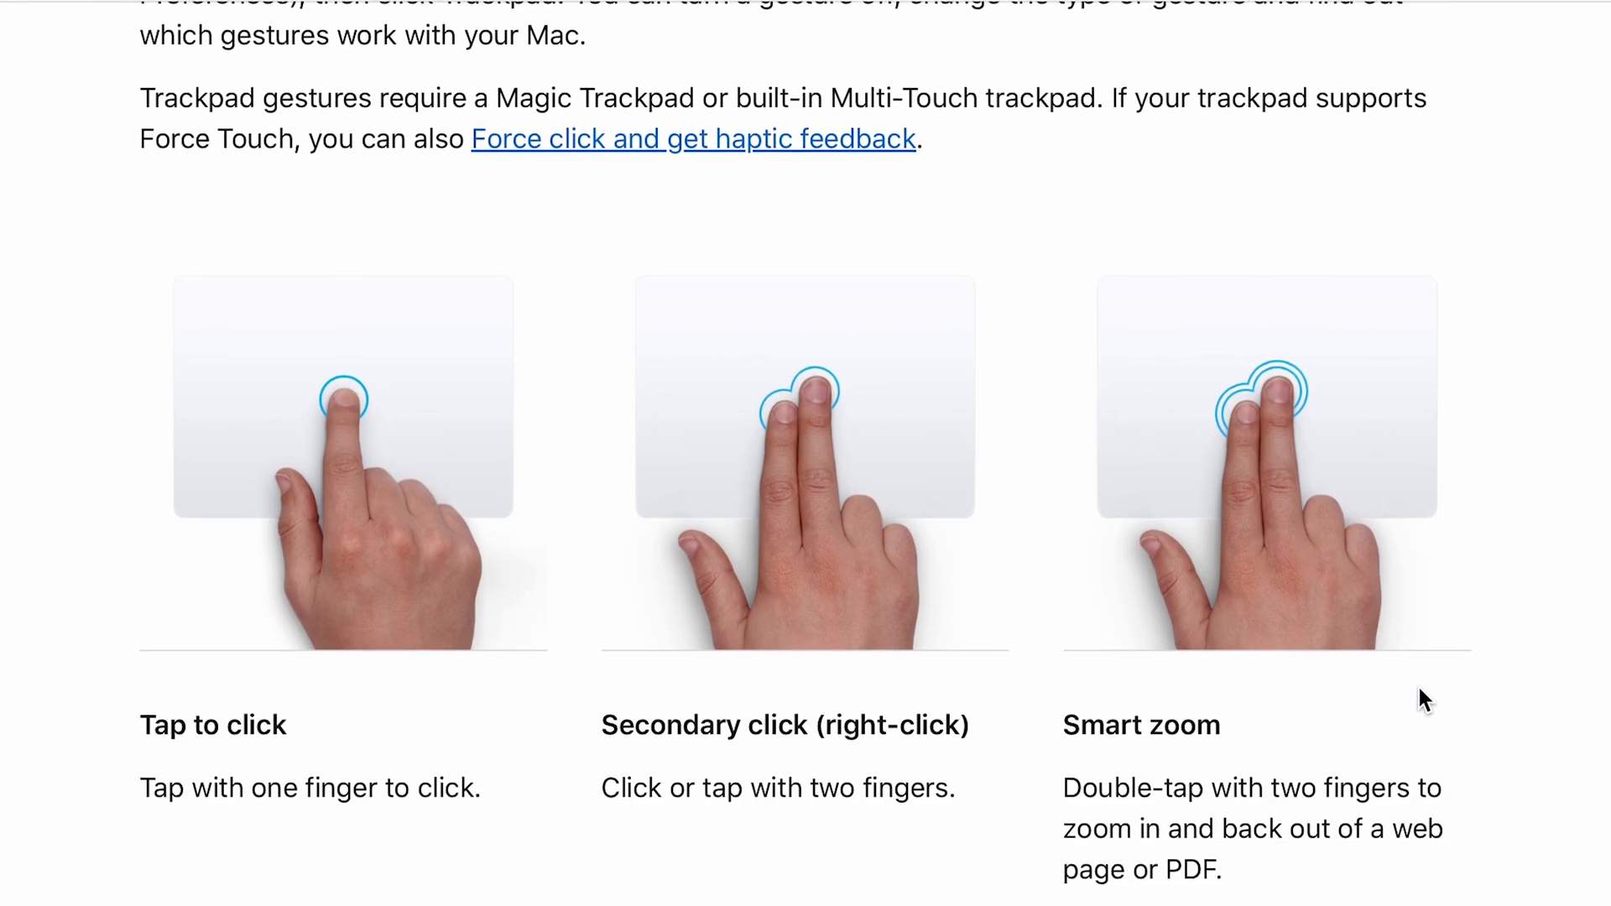
pyautogui.scroll(-20, 1419, 691)
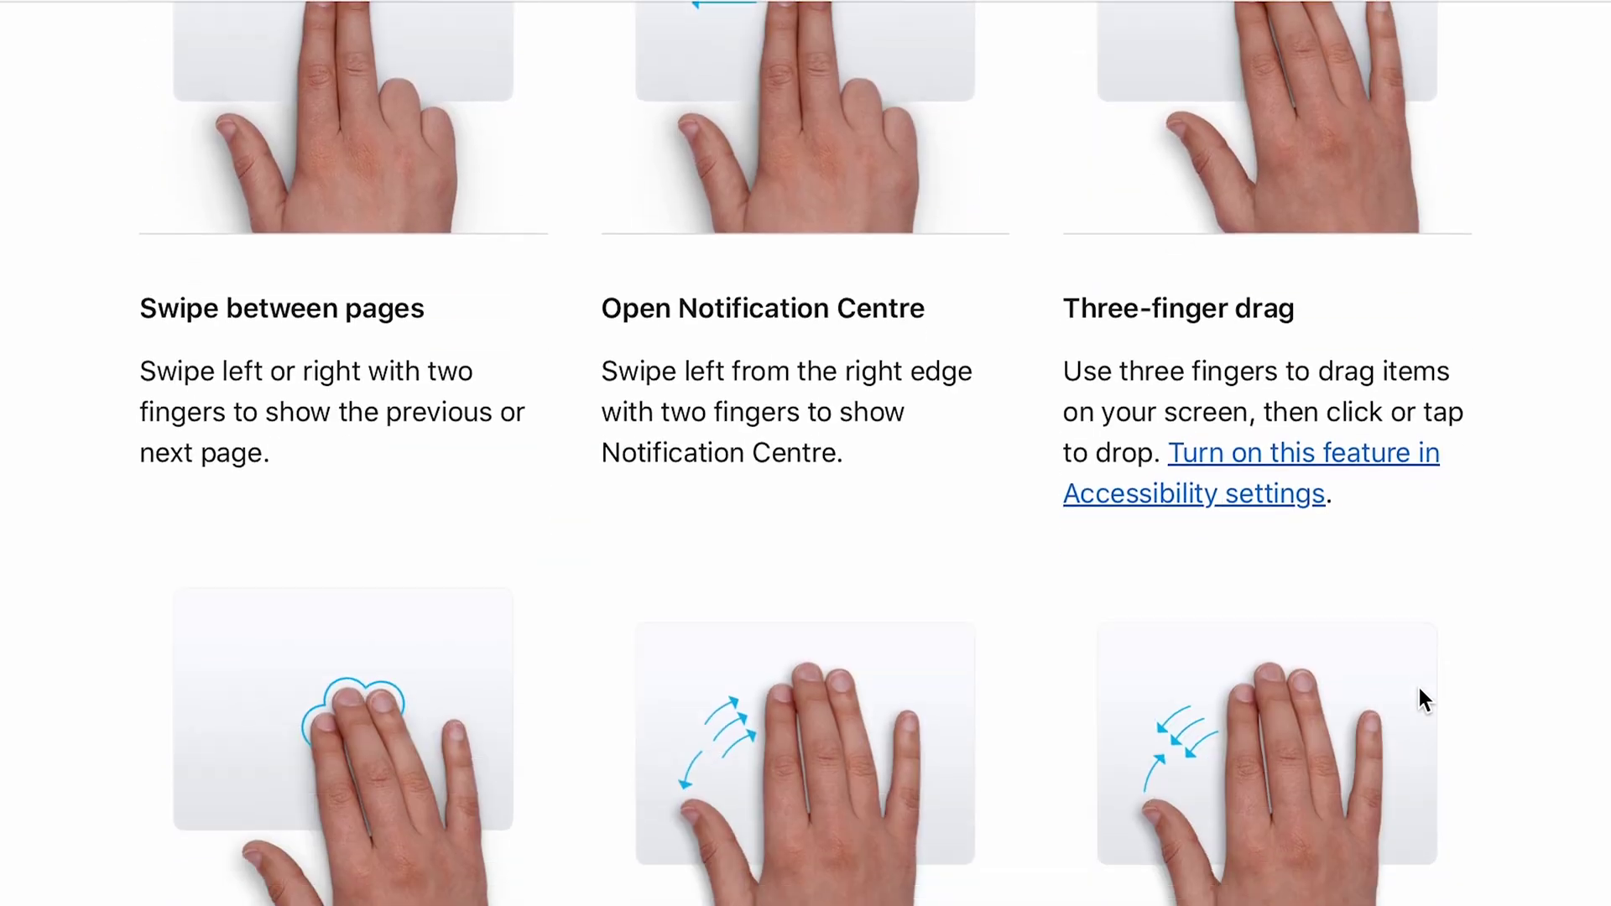
pyautogui.scroll(-20, 1419, 689)
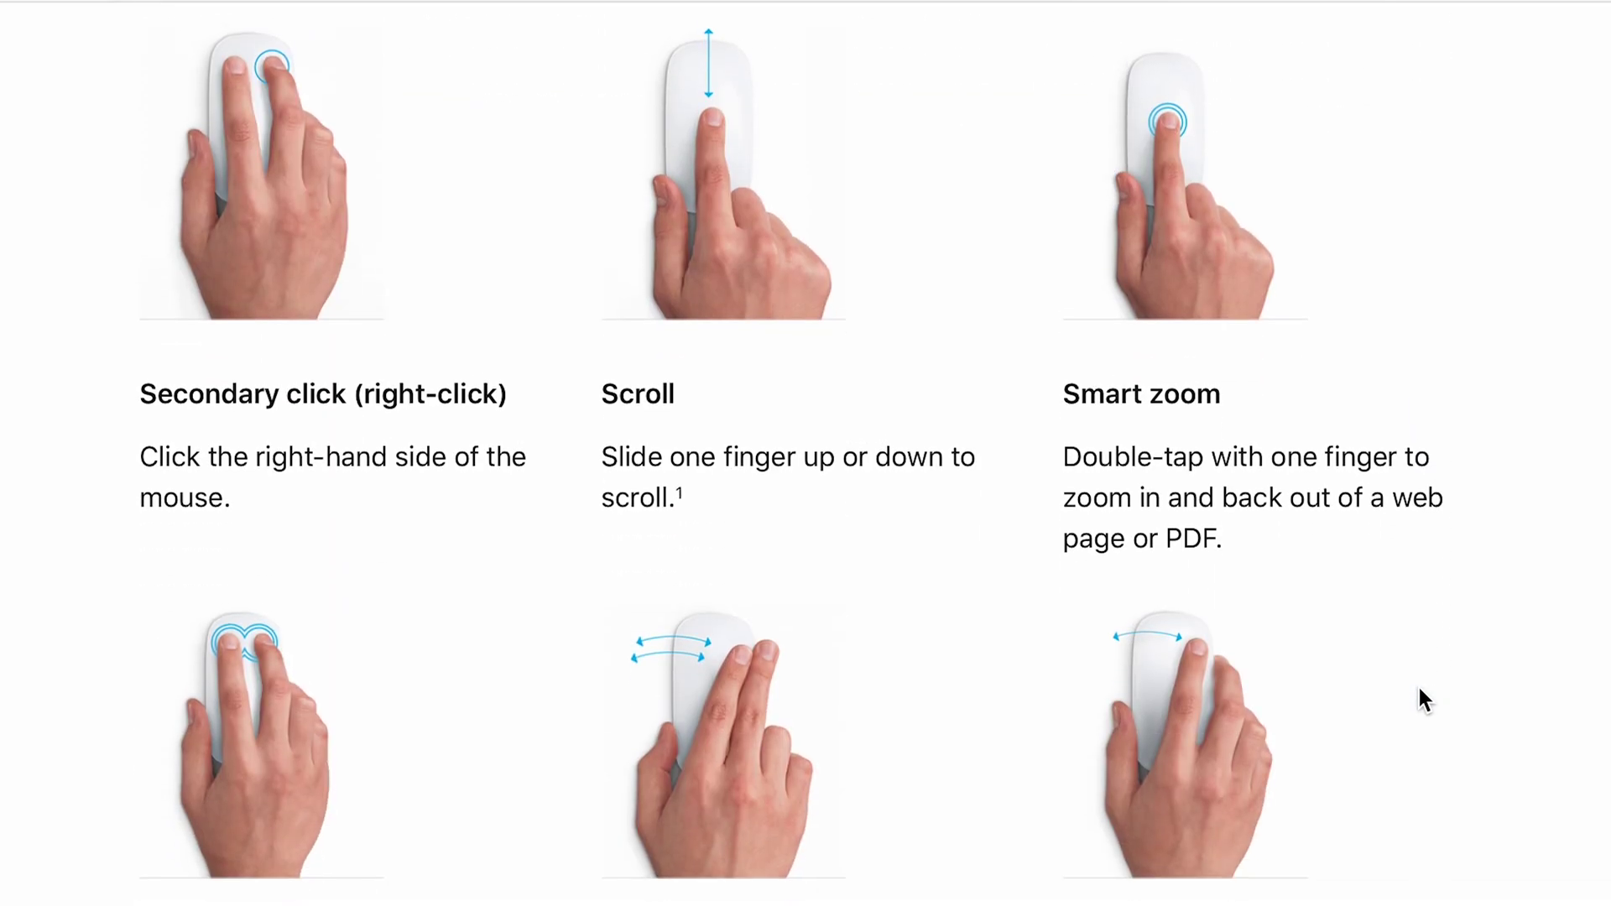
pyautogui.scroll(15, 1418, 683)
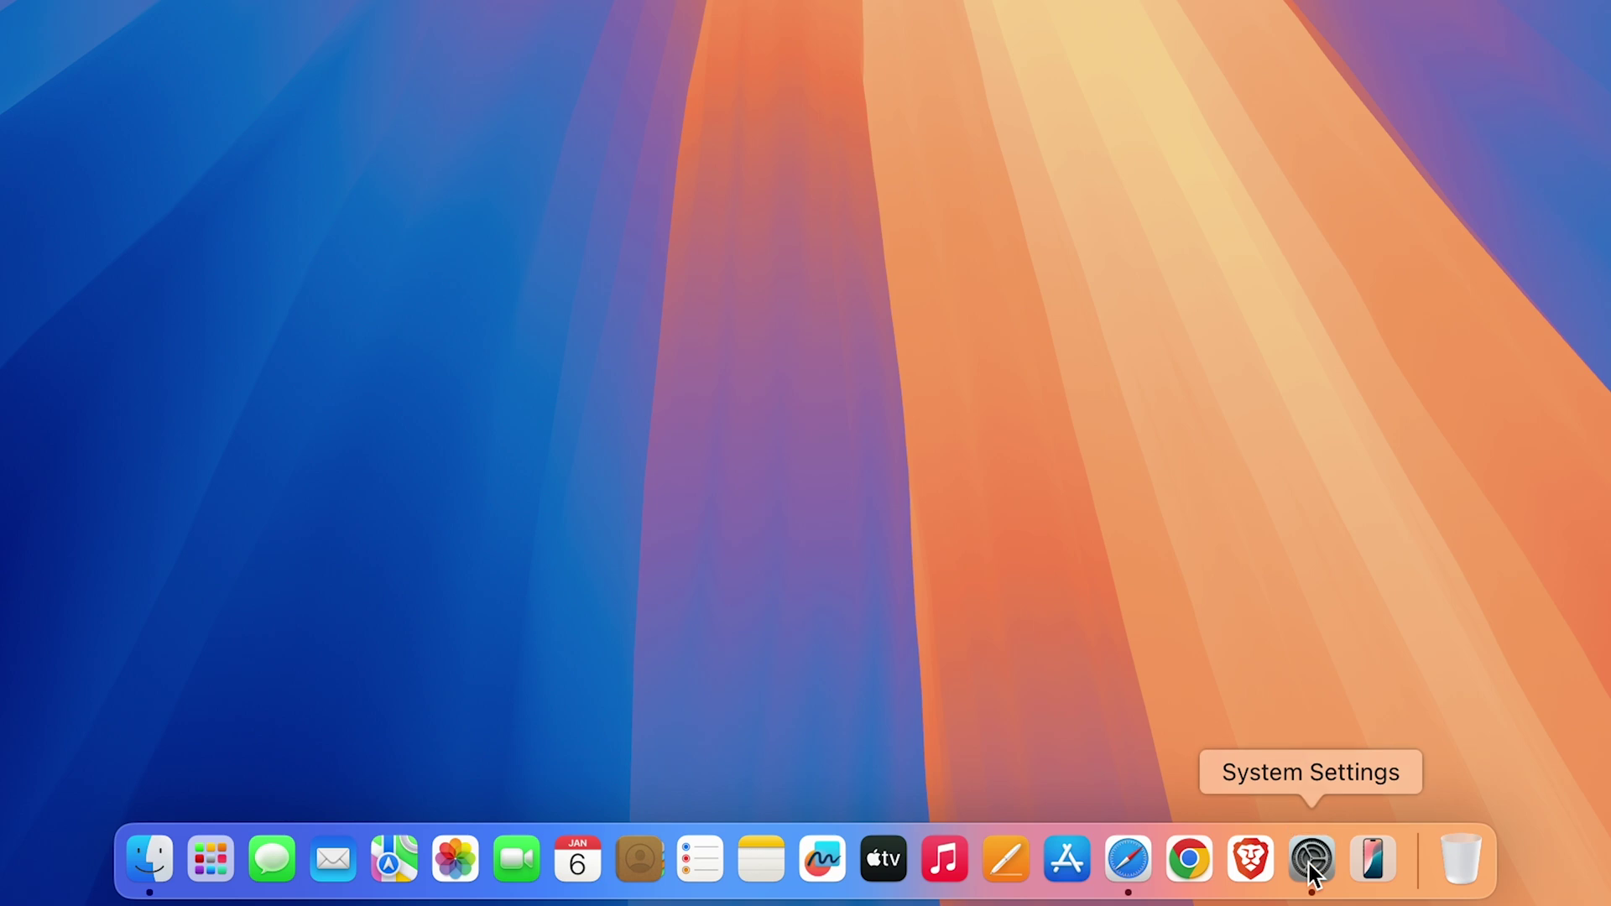
# Switch to System Settings and enable Show Percentage for the Battery module in the Control Center settings
pyautogui.click(1312, 875)
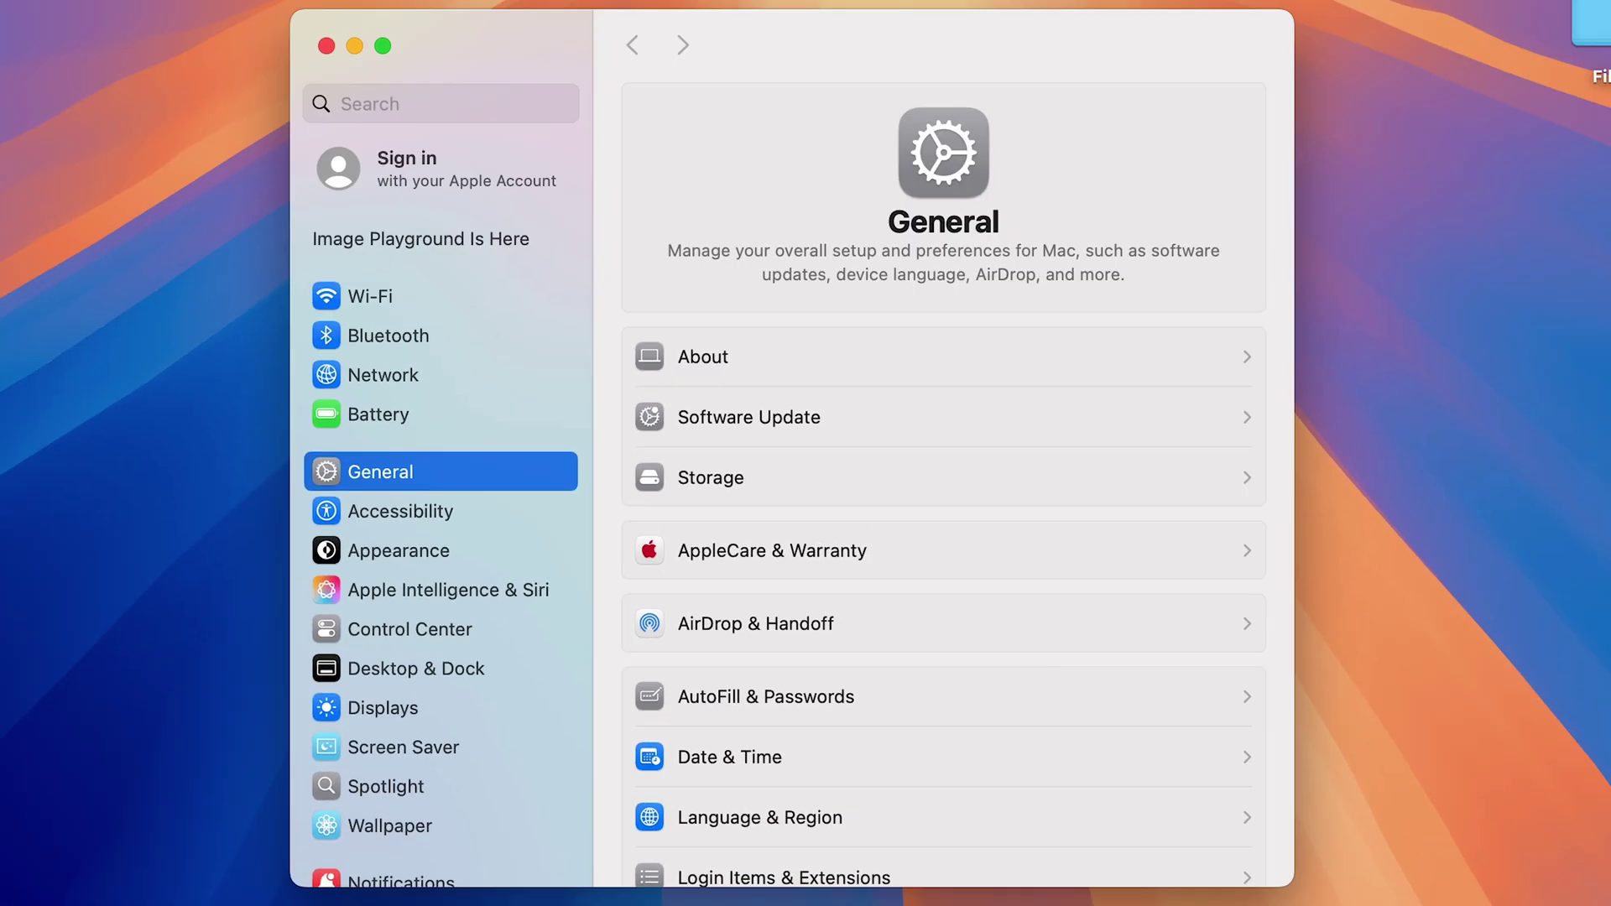
pyautogui.scroll(-5, 511, 513)
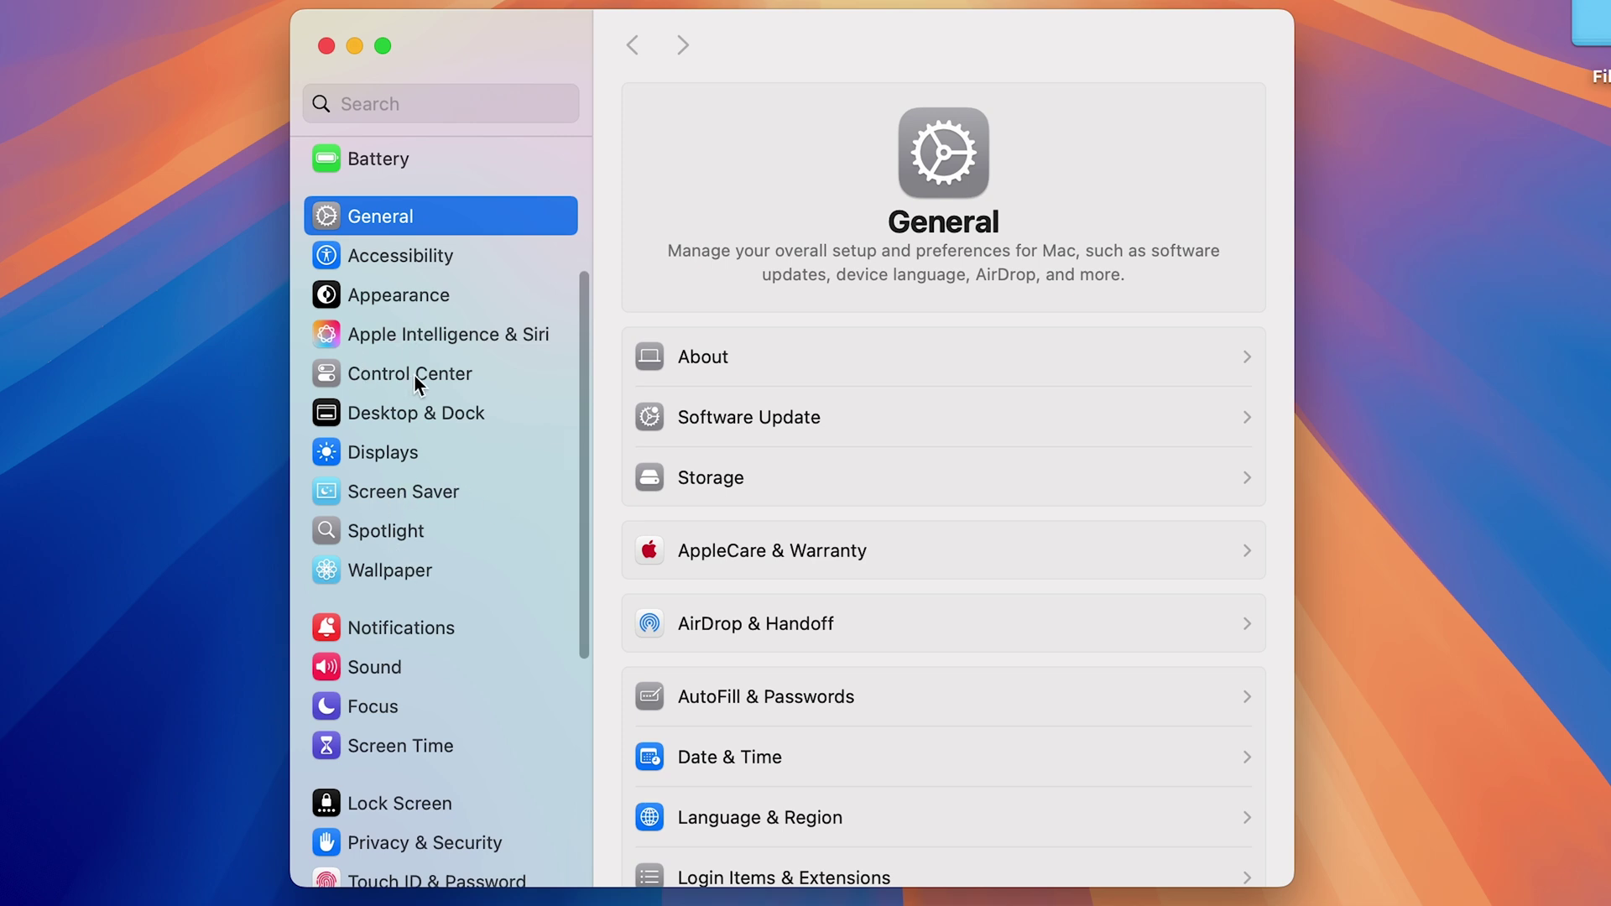
pyautogui.click(422, 375)
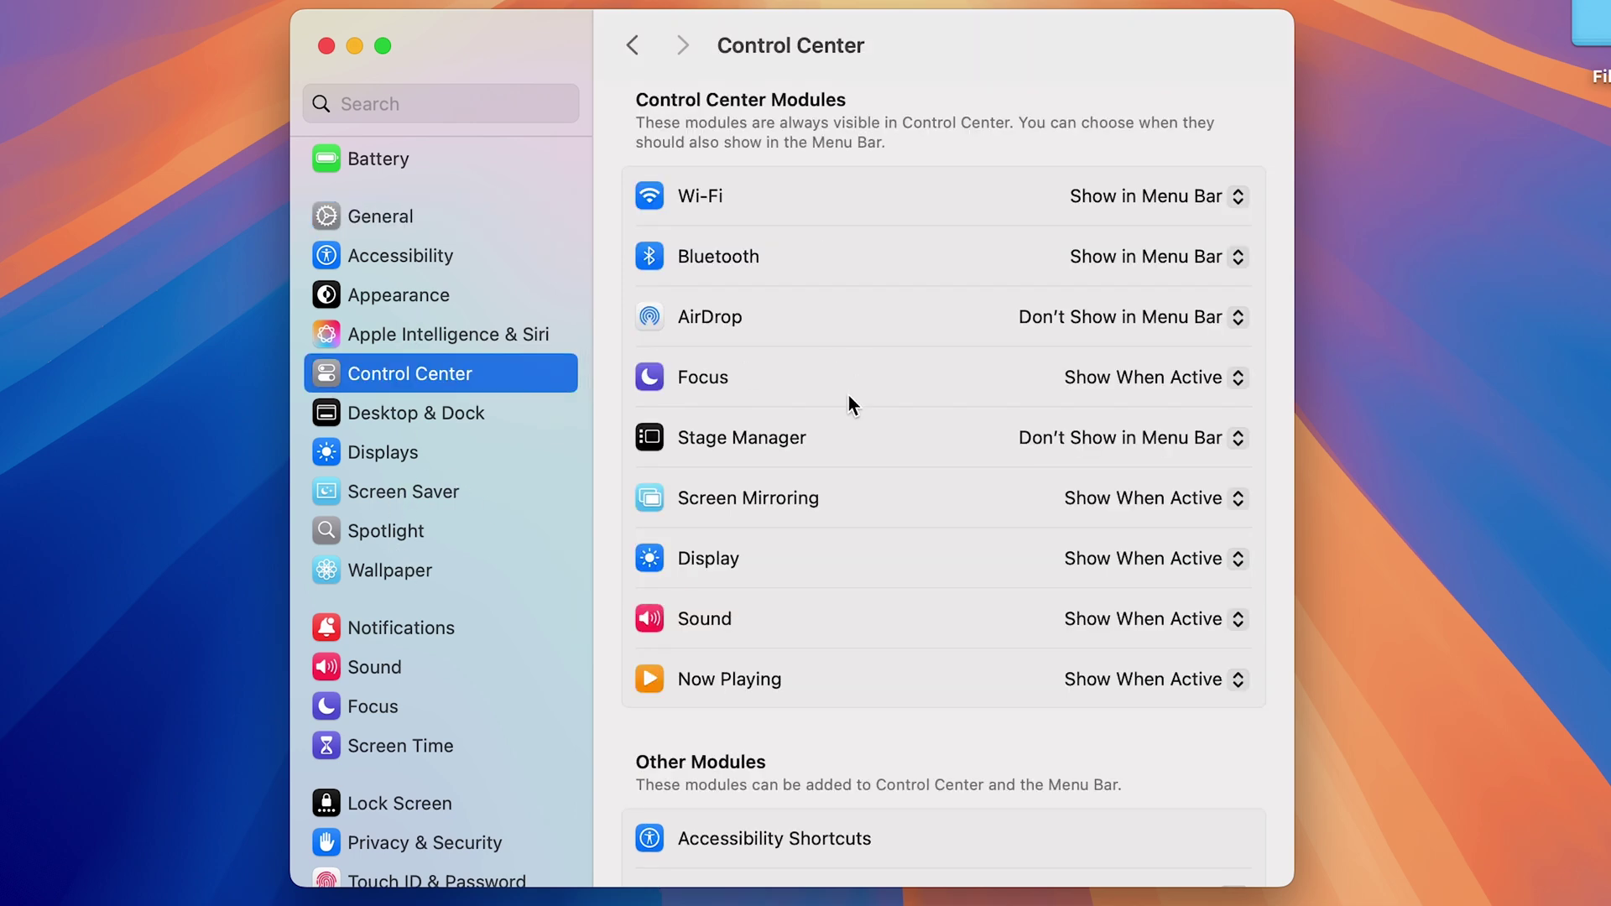
pyautogui.scroll(-5, 847, 395)
pyautogui.scroll(-4, 848, 395)
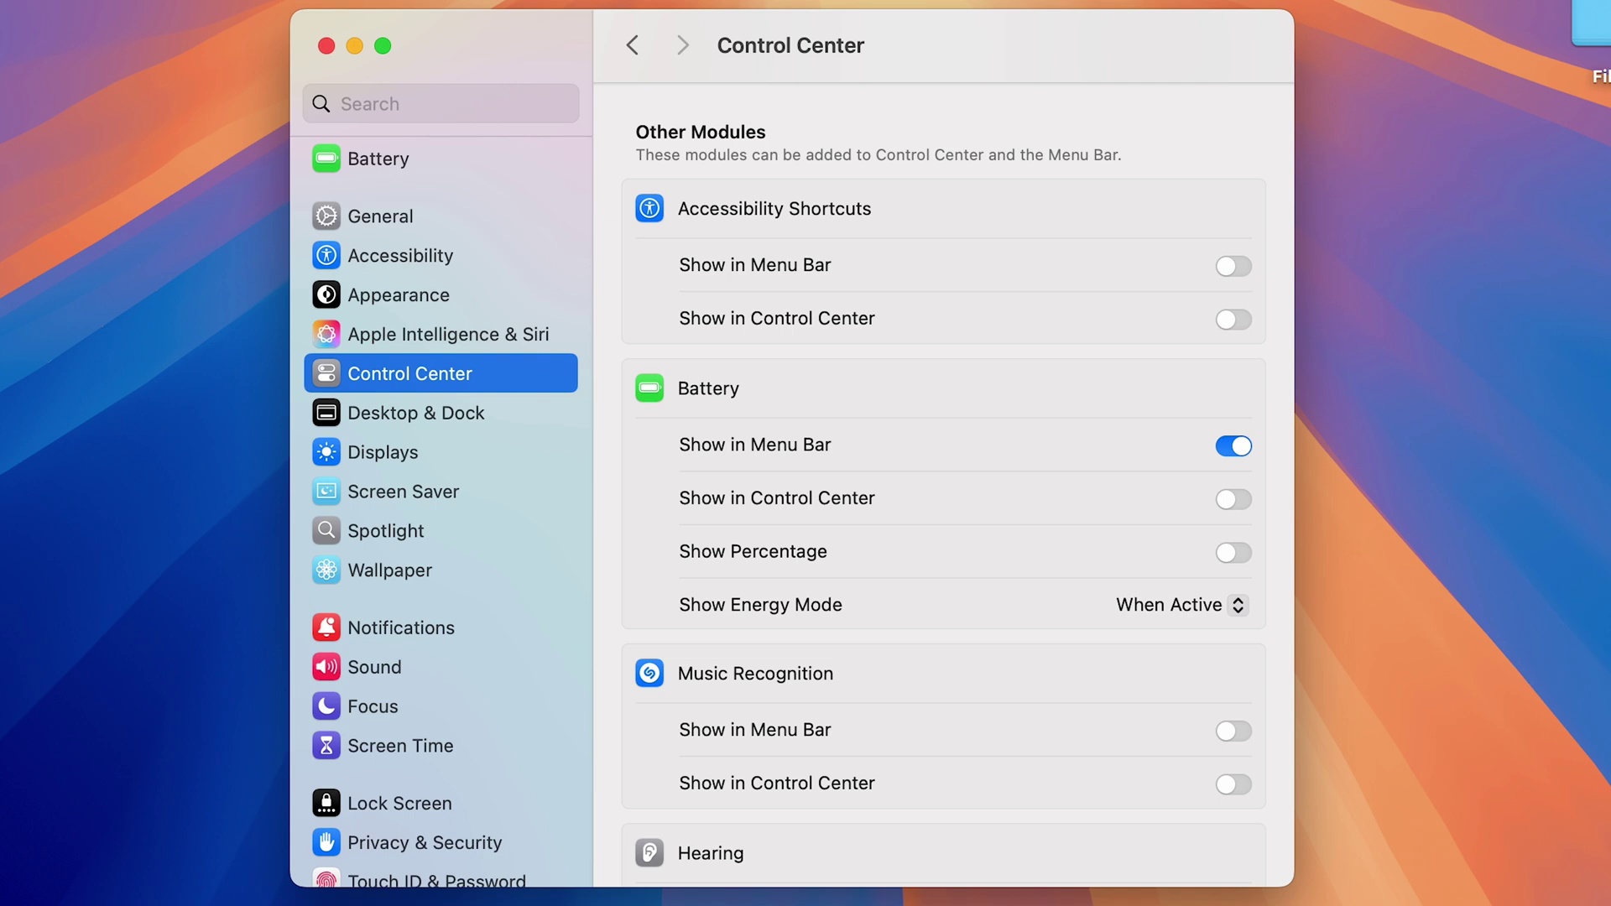
pyautogui.click(1227, 551)
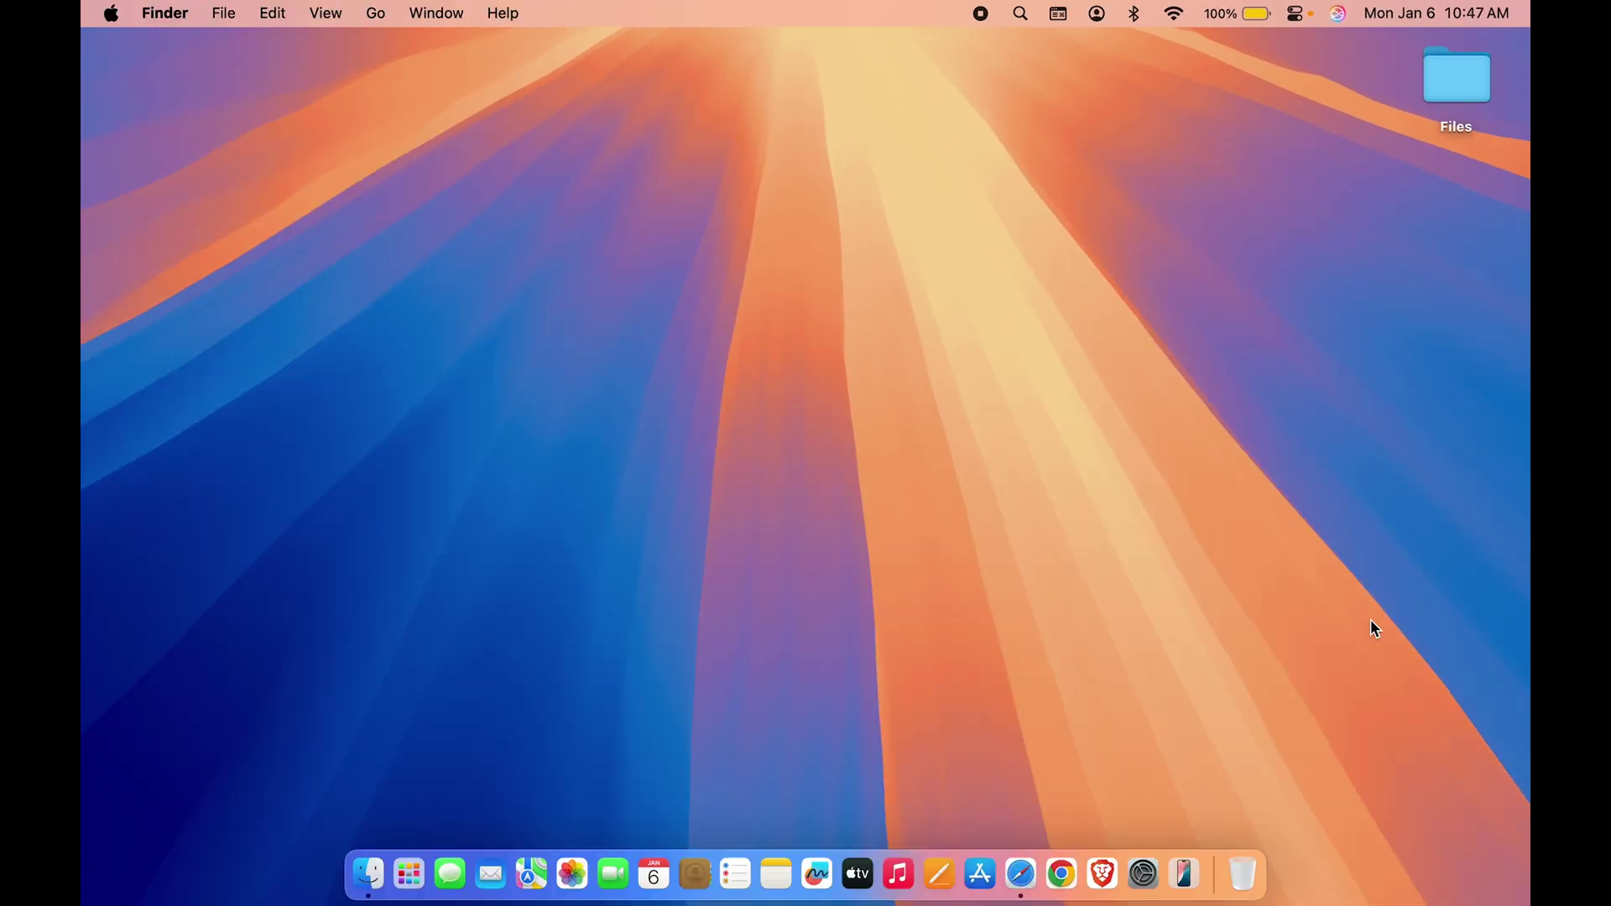
# Open Launchpad twice to look through its pages of installed apps, returning to the desktop each time
pyautogui.press('F4')
pyautogui.hscroll(-2, 651, 532)
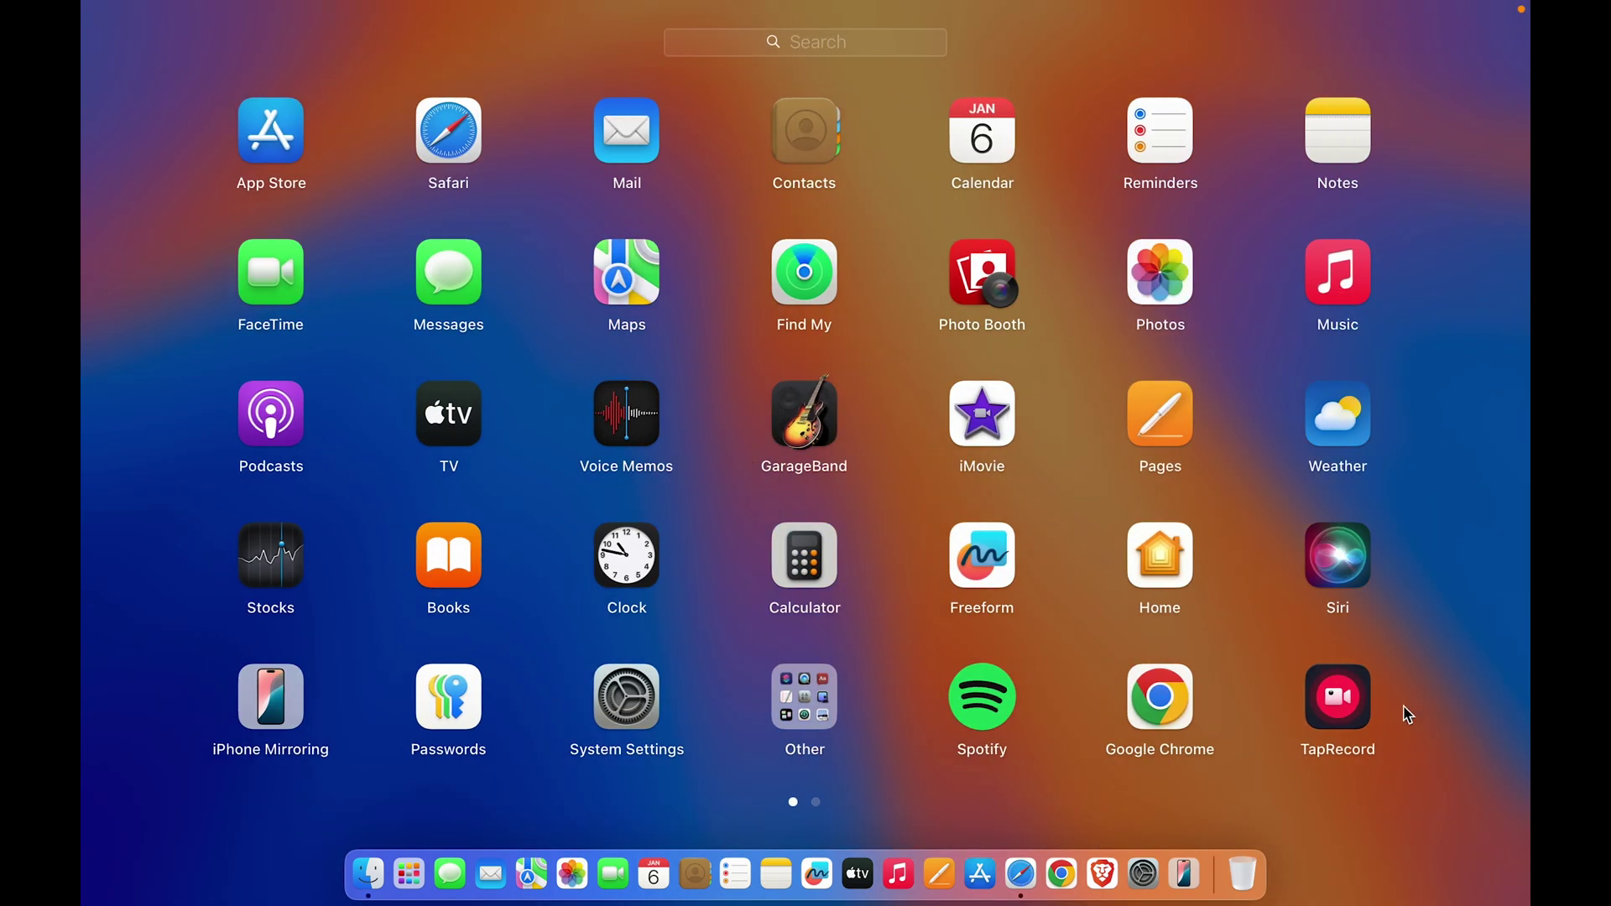
pyautogui.click(1413, 821)
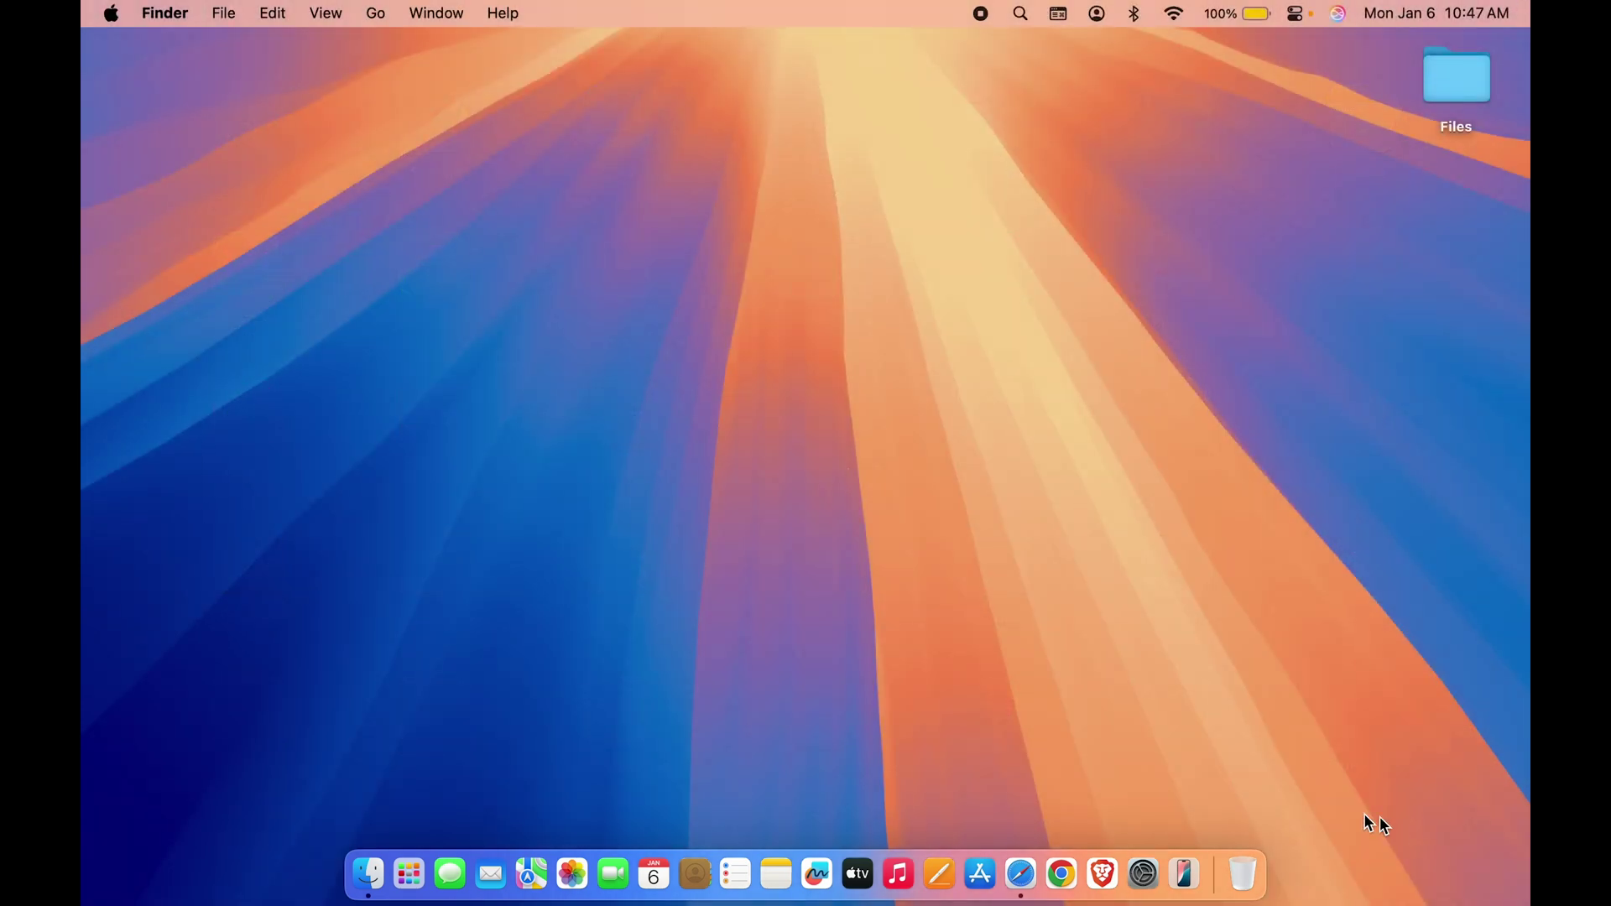
pyautogui.click(408, 873)
pyautogui.hscroll(2, 974, 656)
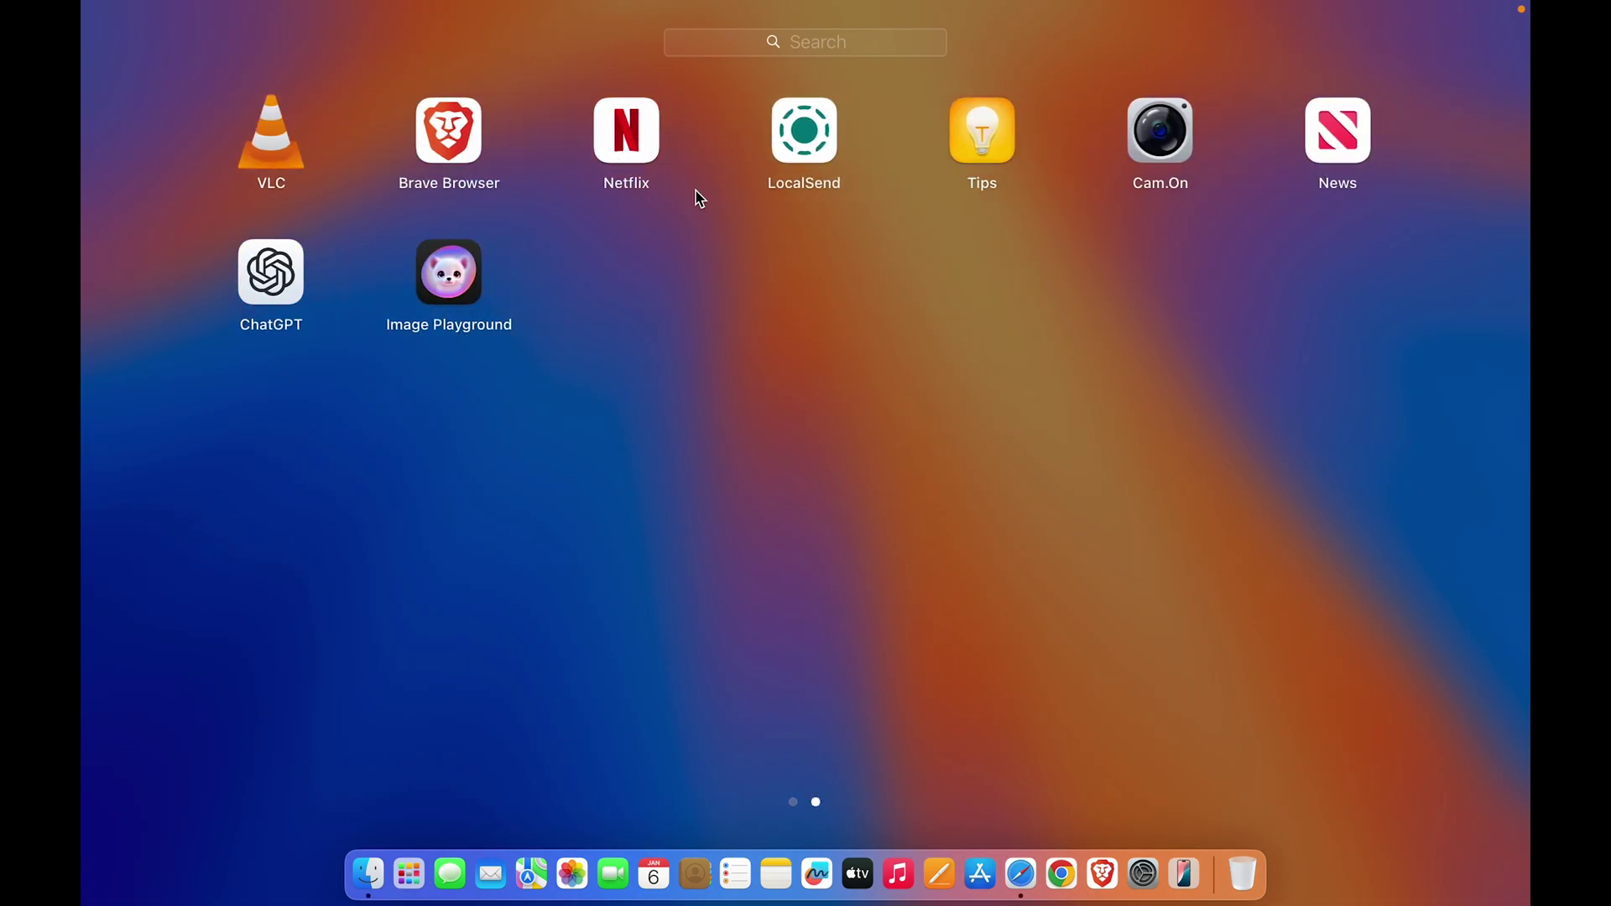
pyautogui.click(1380, 601)
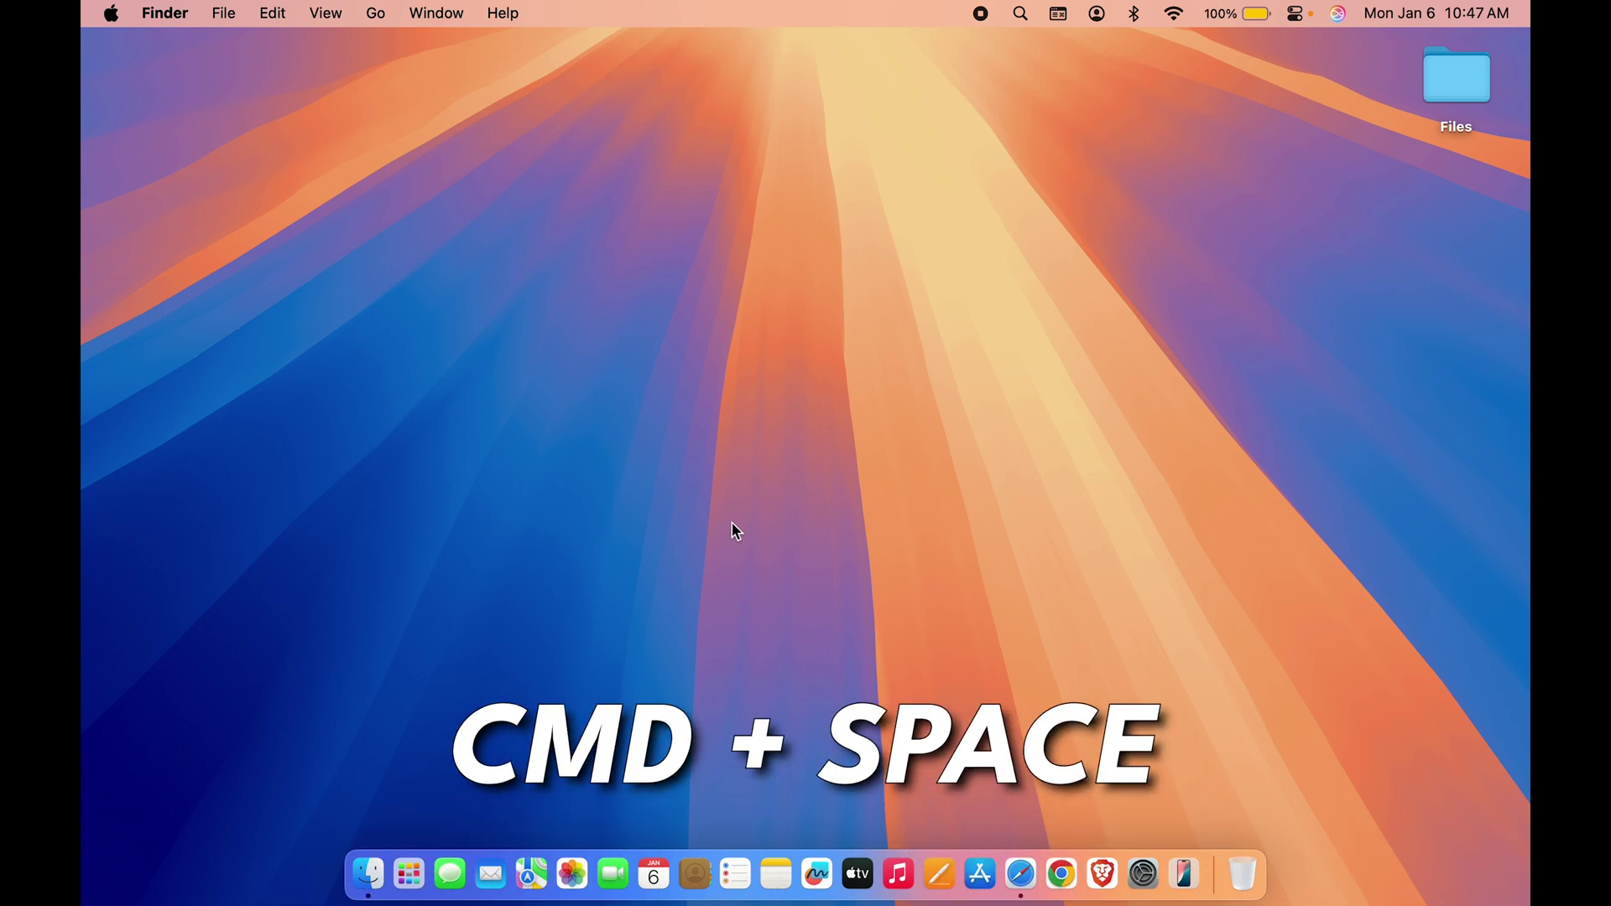
# Replace the previous Spotlight query with "launchpad" and open Launchpad from the results
pyautogui.press('super+space')
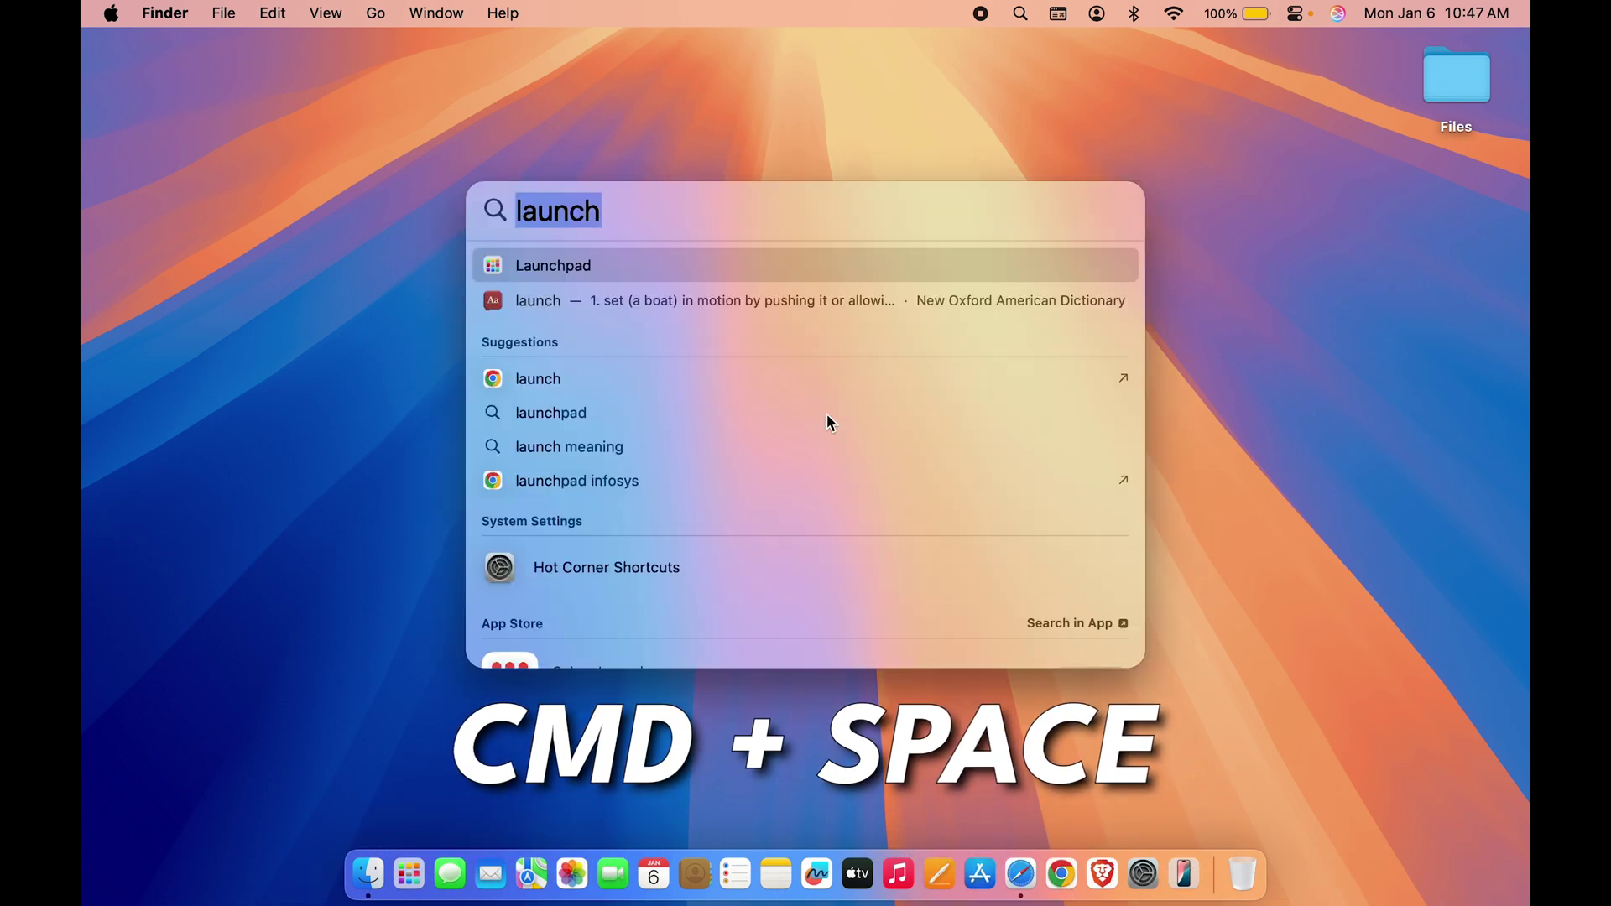
pyautogui.press('BackSpace')
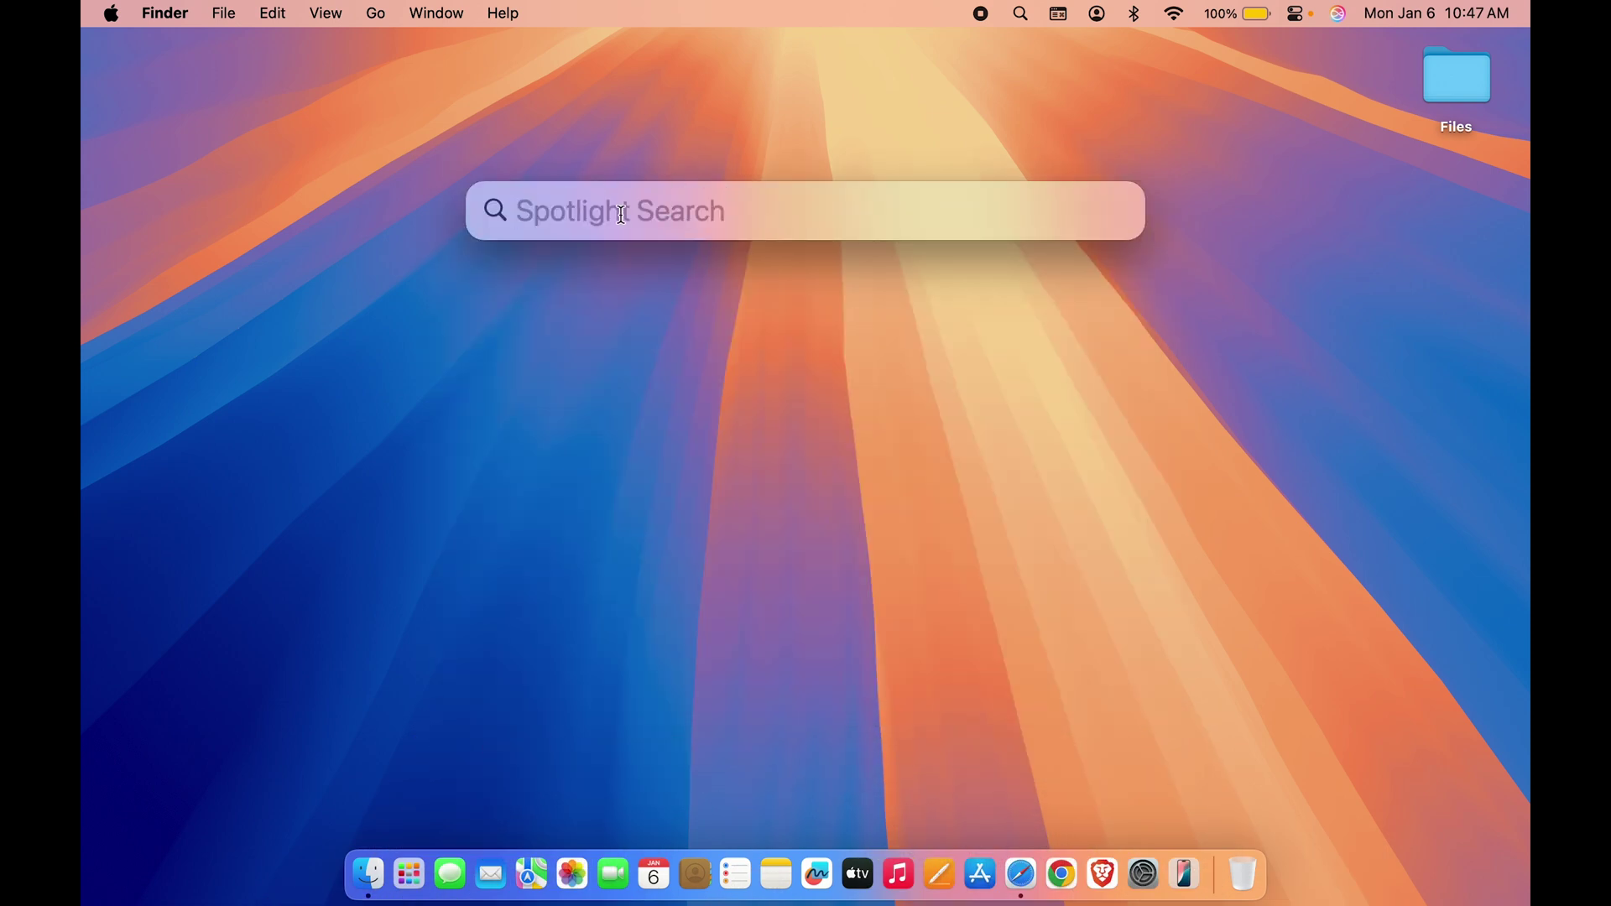
pyautogui.write('launchpad')
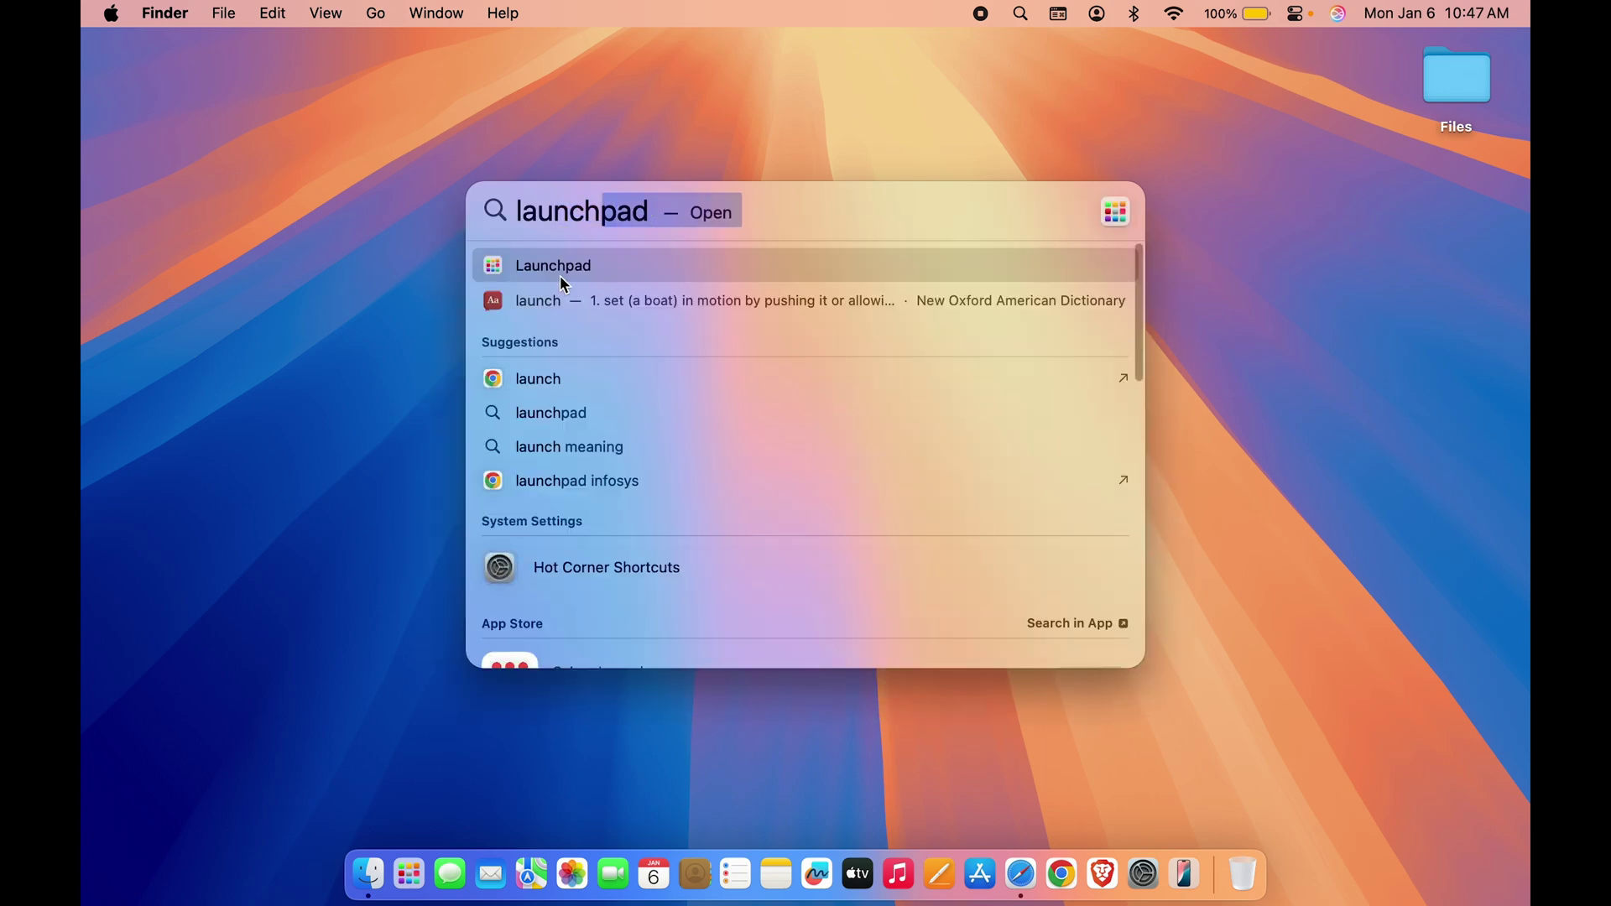
pyautogui.click(560, 274)
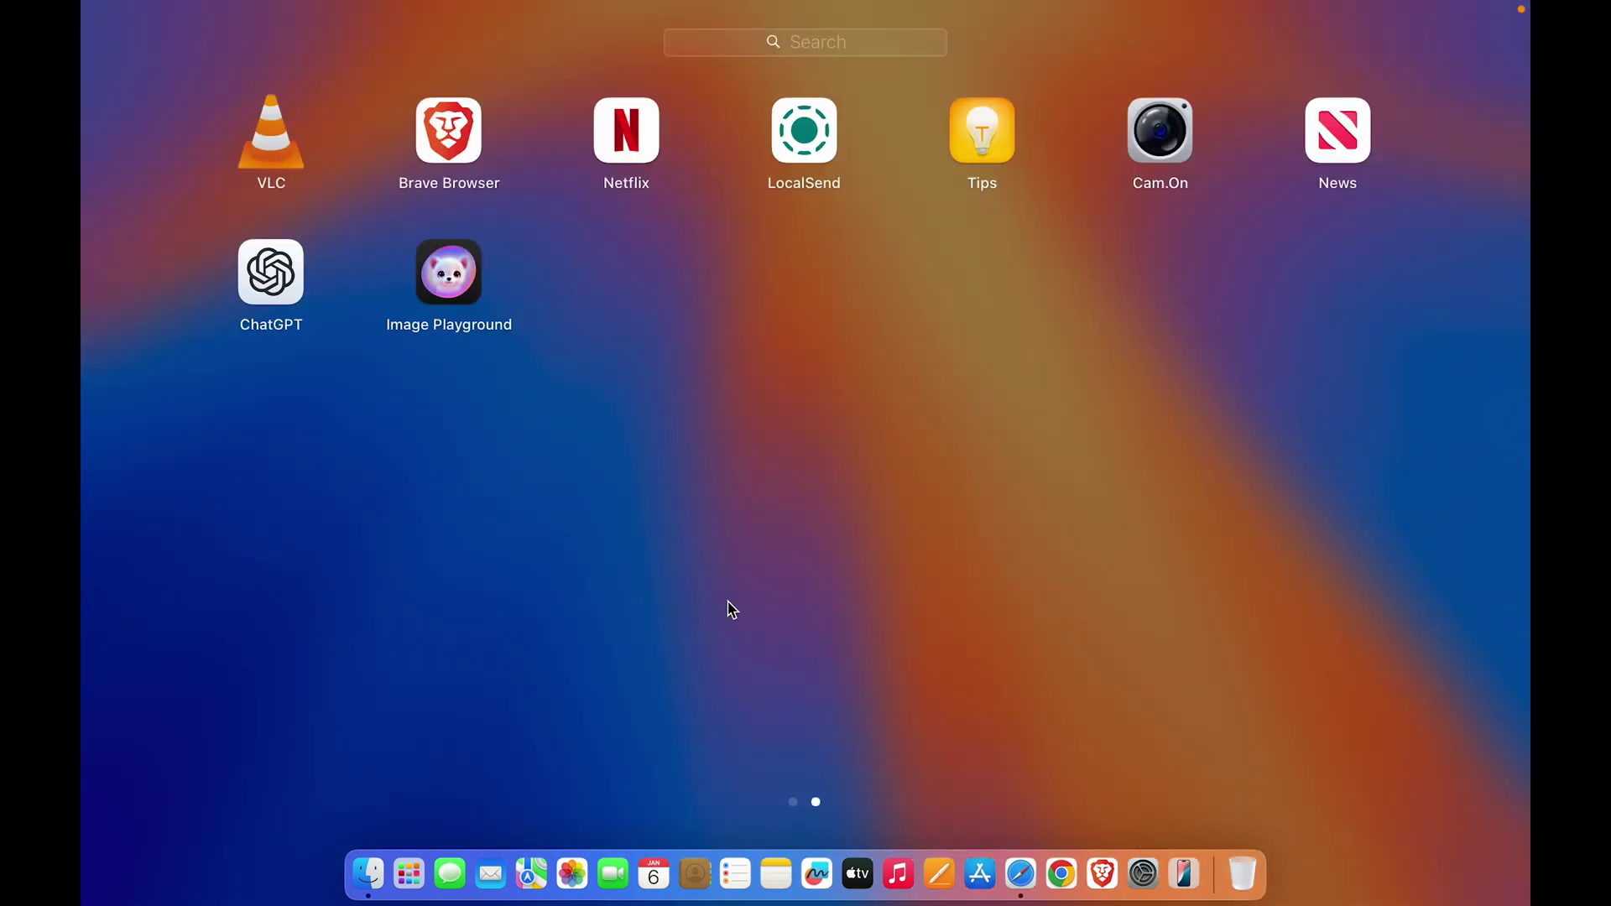
# Add Netflix from Launchpad's second page to the Dock between System Settings and iPhone Mirroring, and return to the desktop
pyautogui.hscroll(-3, 733, 610)
pyautogui.hscroll(3, 732, 610)
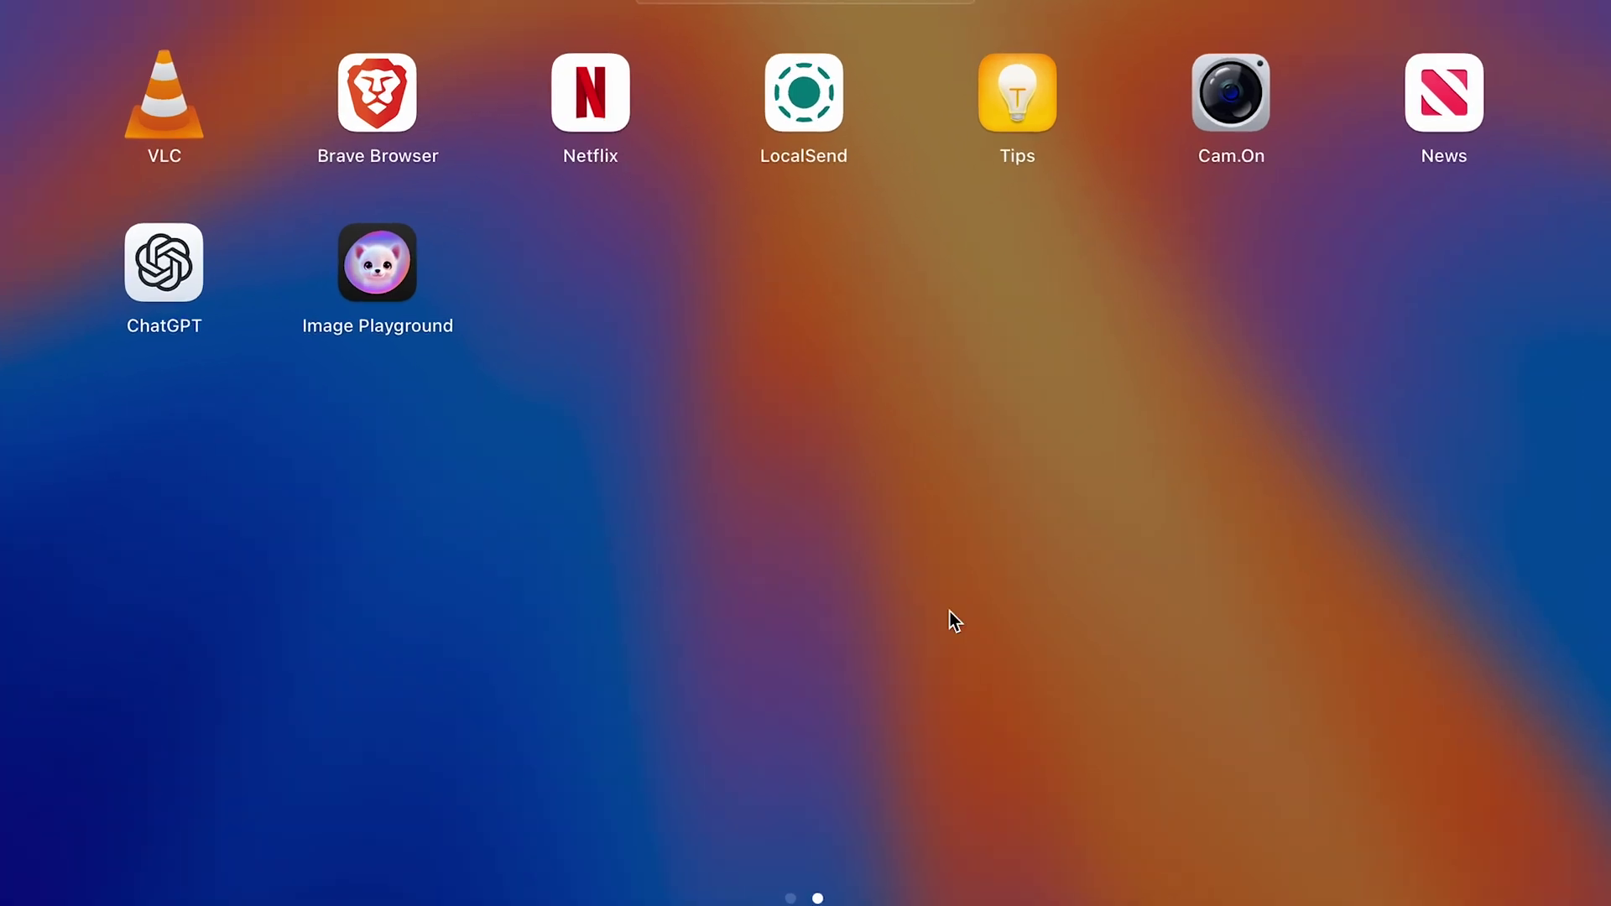
pyautogui.moveTo(589, 89); pyautogui.dragTo(1230, 854)
pyautogui.click(1502, 623)
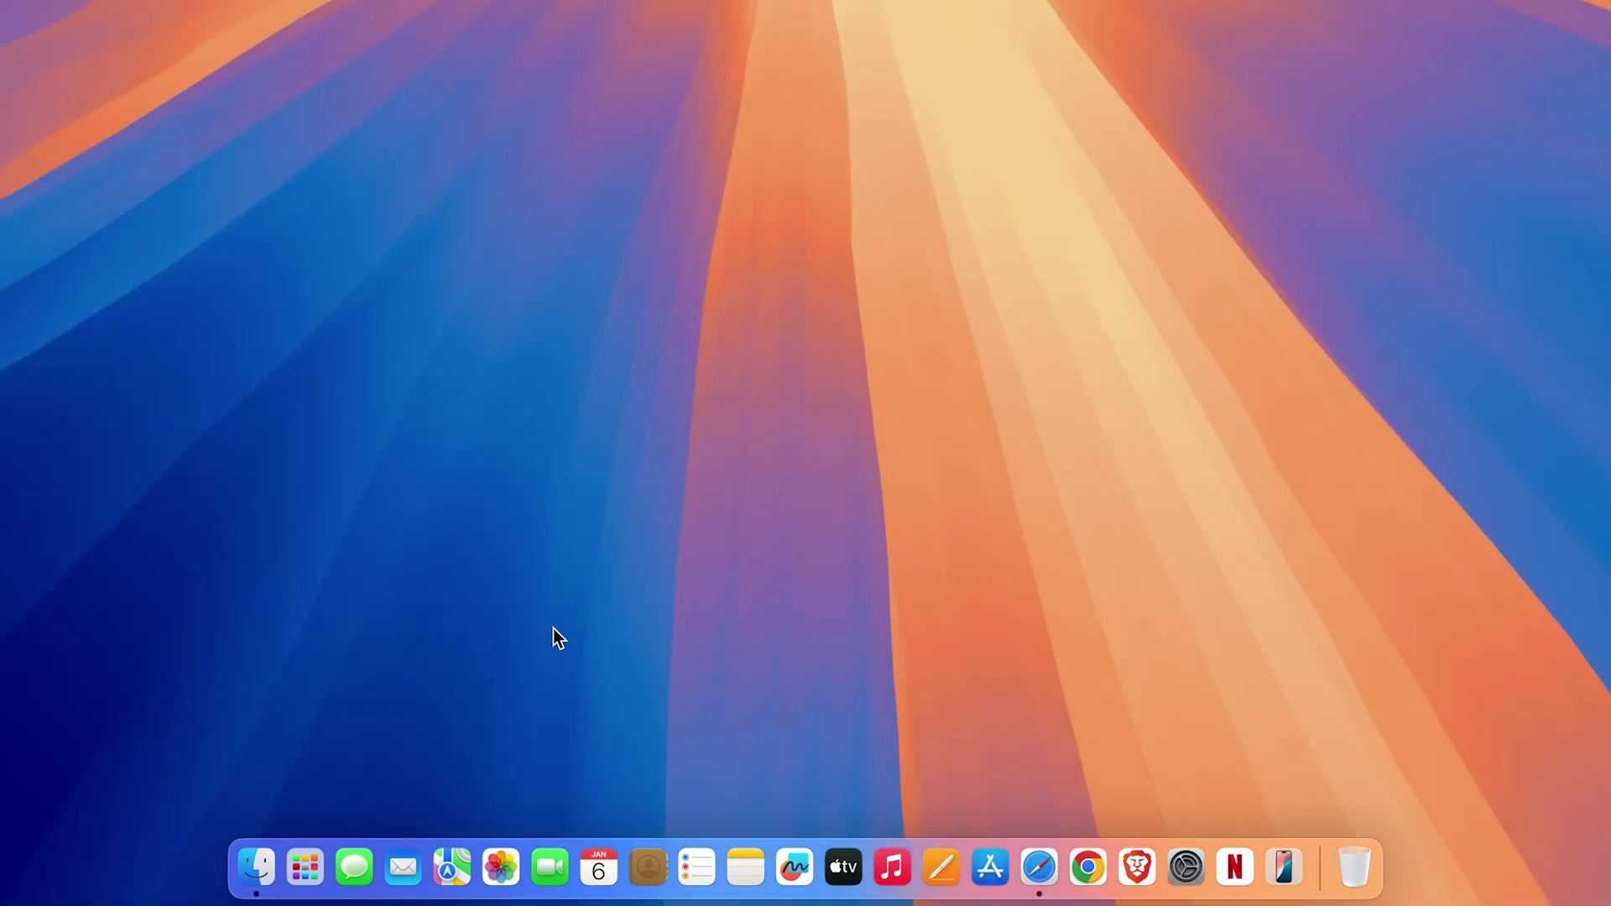
pyautogui.click(305, 866)
pyautogui.click(1397, 416)
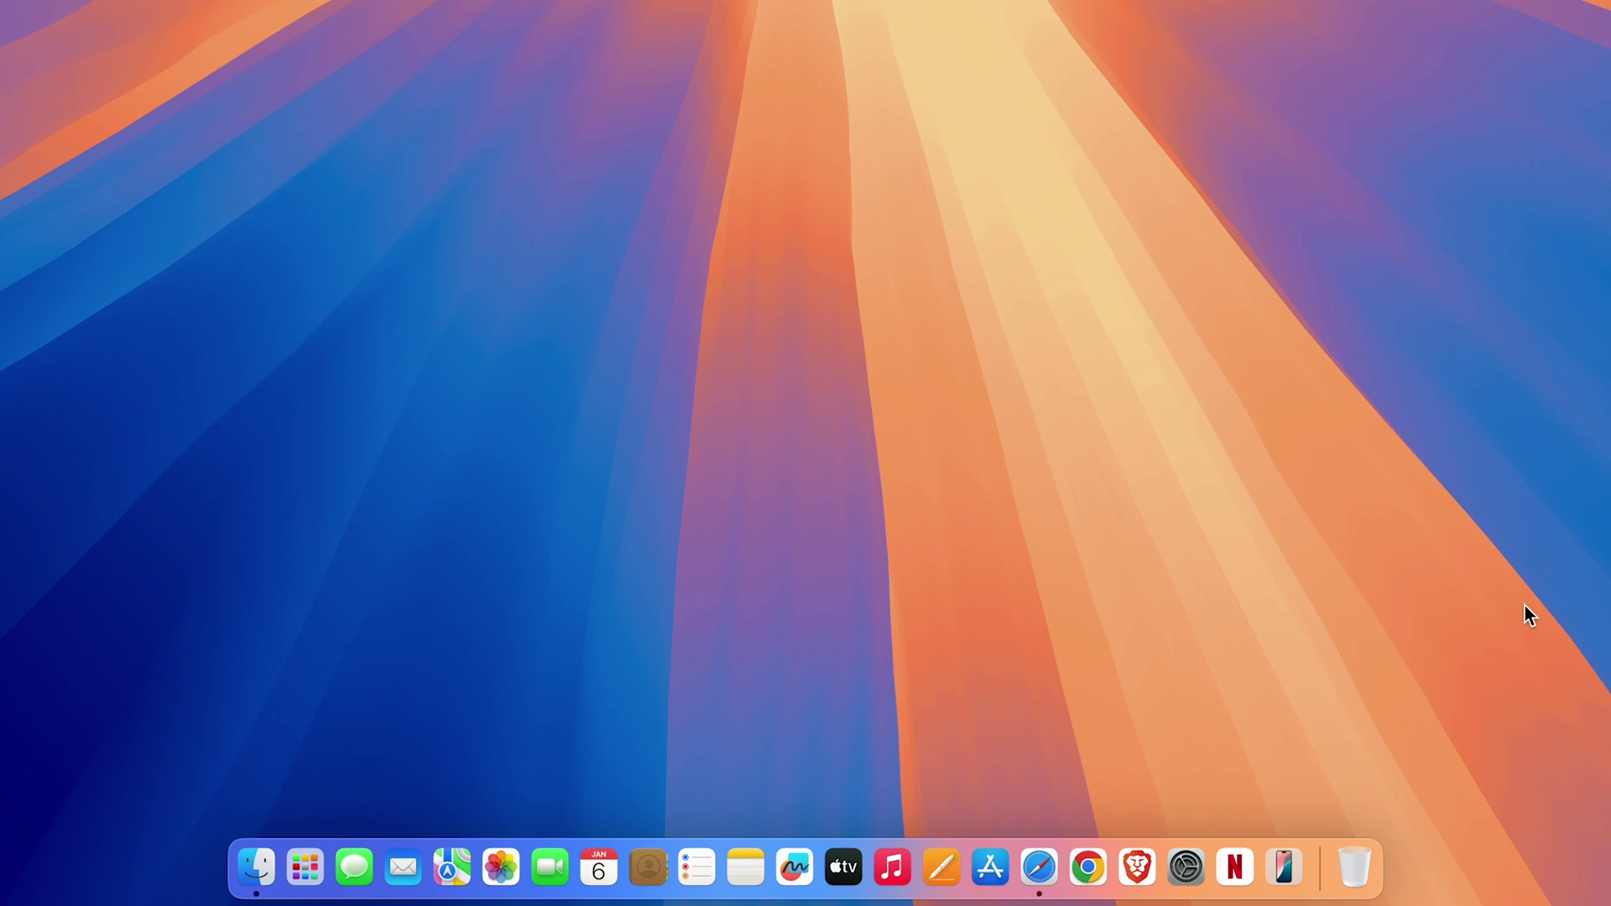
# Open the Desktop & Dock page in System Settings and make the Dock slightly larger
pyautogui.click(1199, 877)
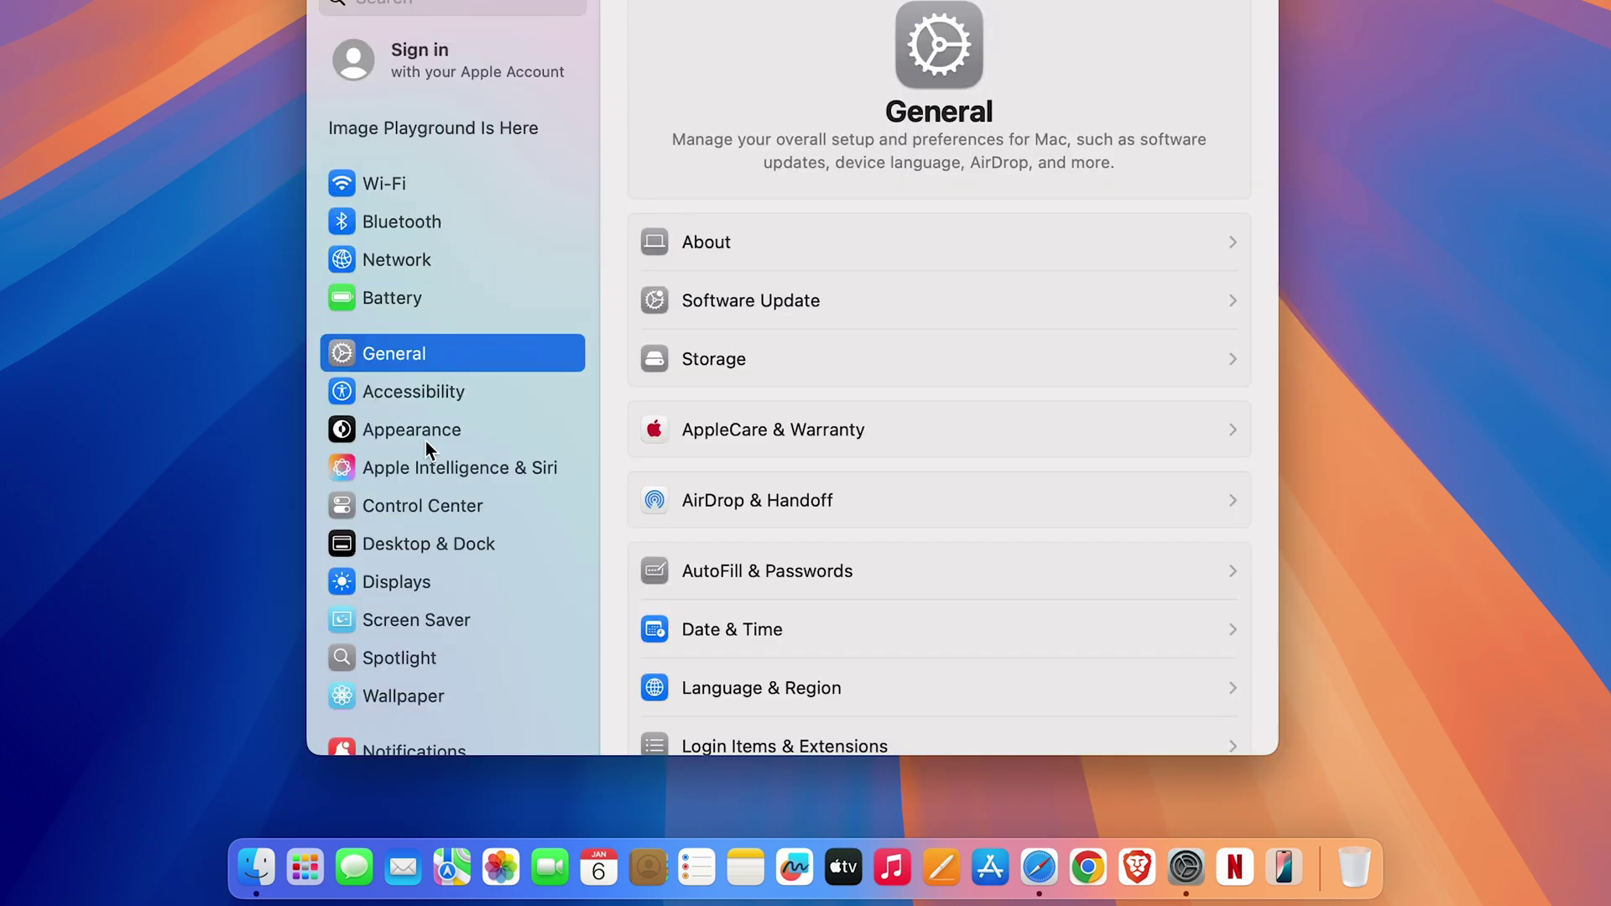
pyautogui.scroll(-3, 425, 441)
pyautogui.click(436, 443)
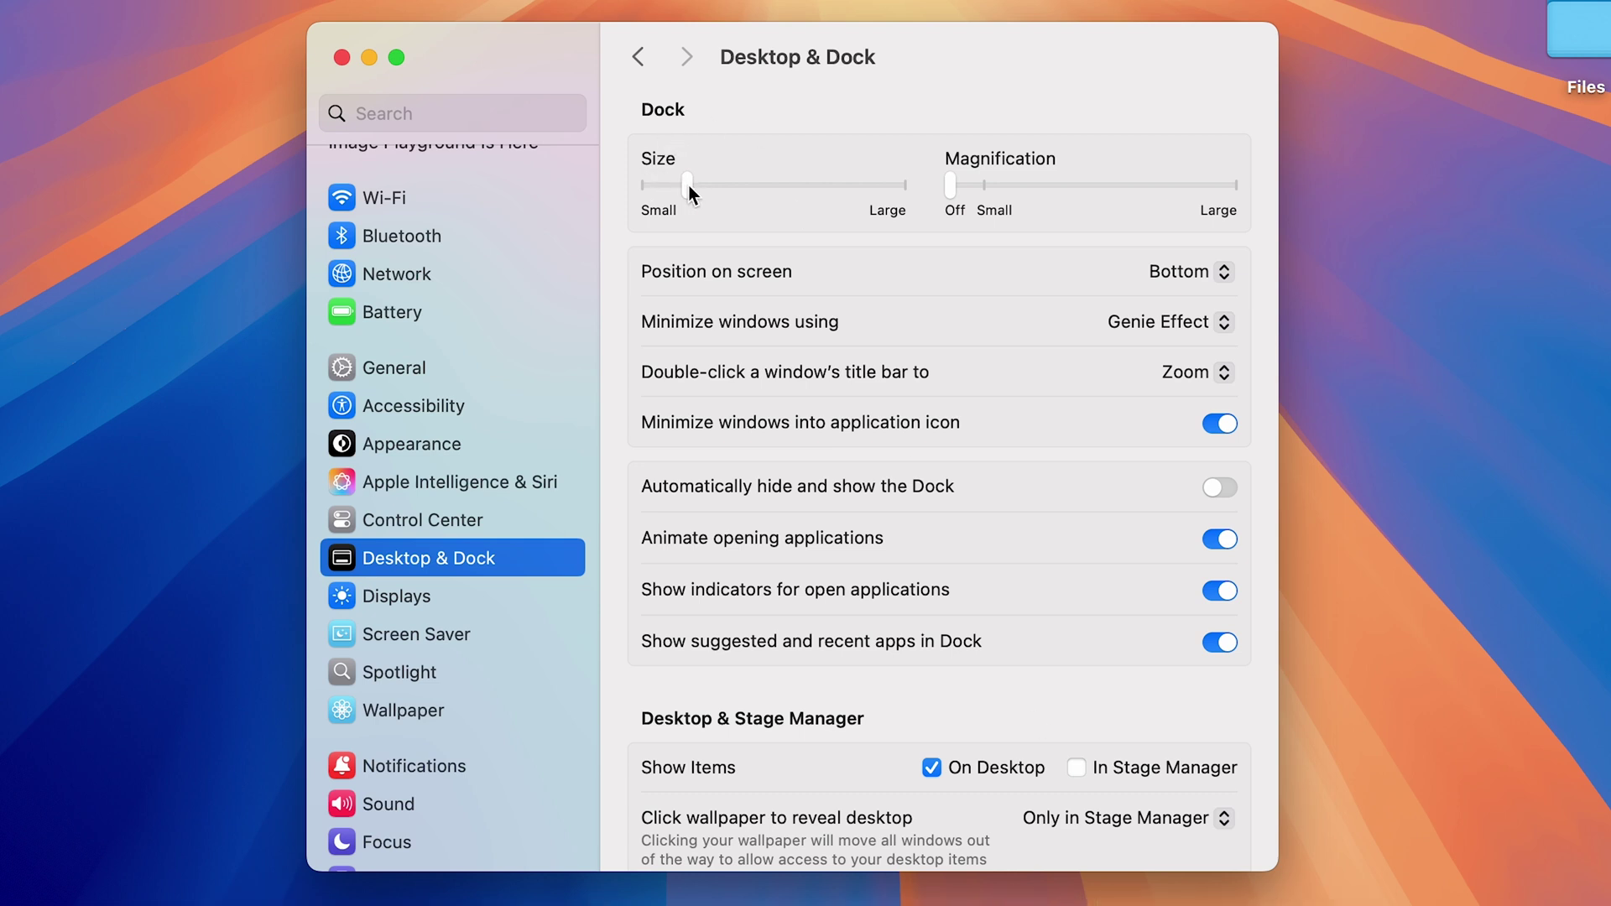
pyautogui.moveTo(687, 187)
pyautogui.mouseDown()
pyautogui.moveTo(771, 195)
pyautogui.moveTo(693, 209)
pyautogui.moveTo(883, 203)
pyautogui.moveTo(684, 209)
pyautogui.mouseUp()
# Try Dock magnification up to Large, and set it back to Off
pyautogui.click(1070, 195)
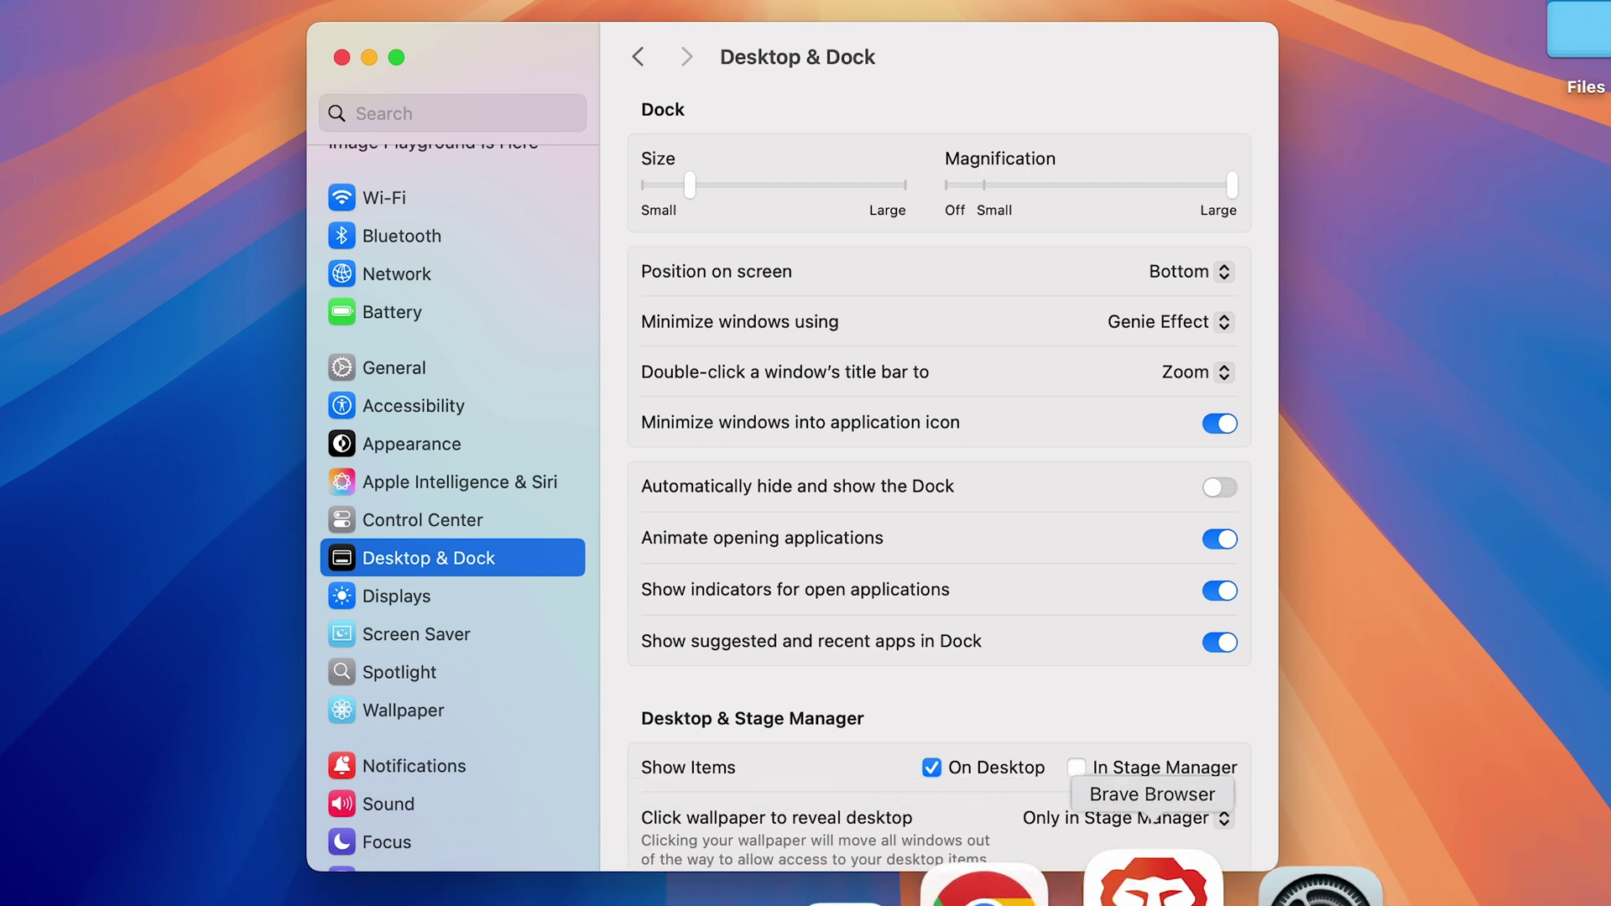
pyautogui.moveTo(1227, 186); pyautogui.dragTo(1032, 186)
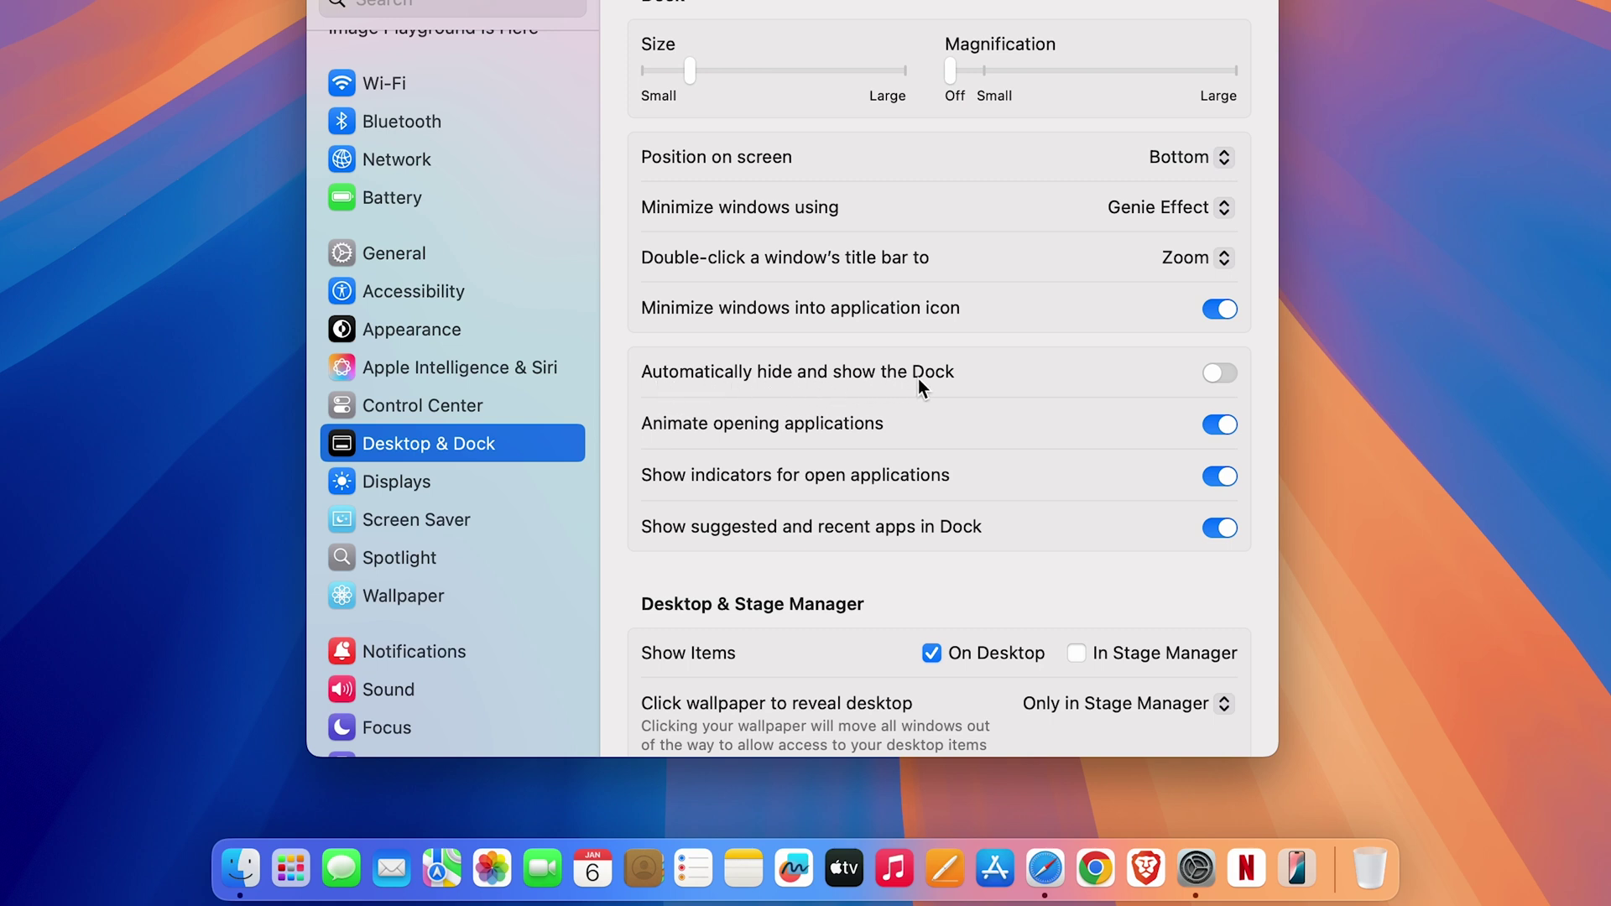
# Turn on Automatically hide and show the Dock, reveal the hidden Dock, and turn the option off again
pyautogui.click(1217, 374)
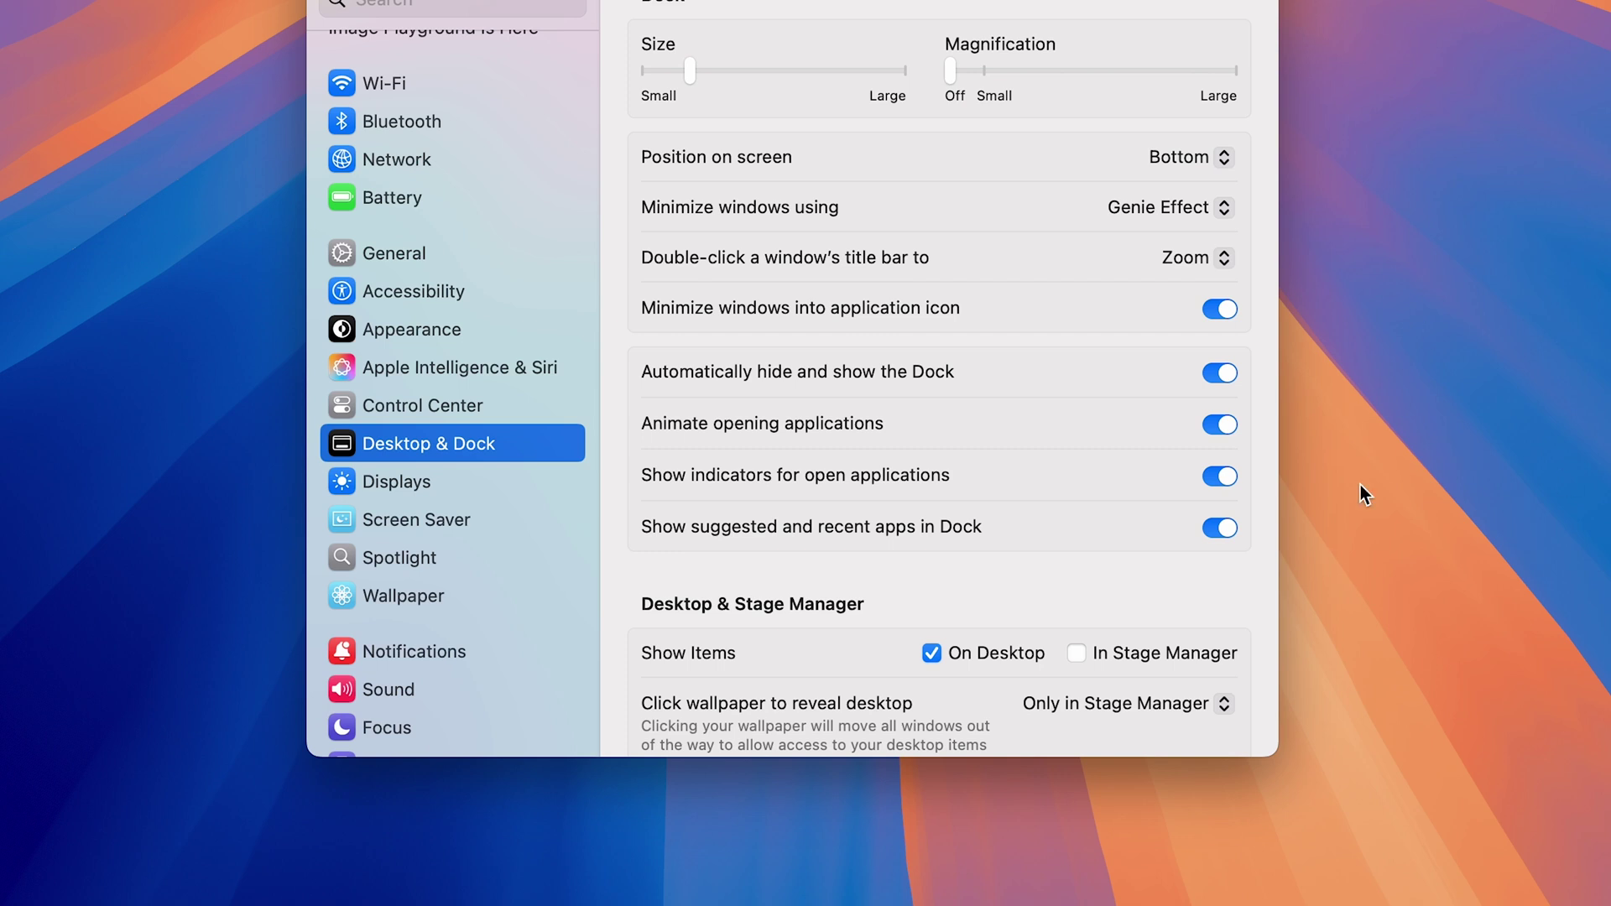
pyautogui.moveTo(691, 902)
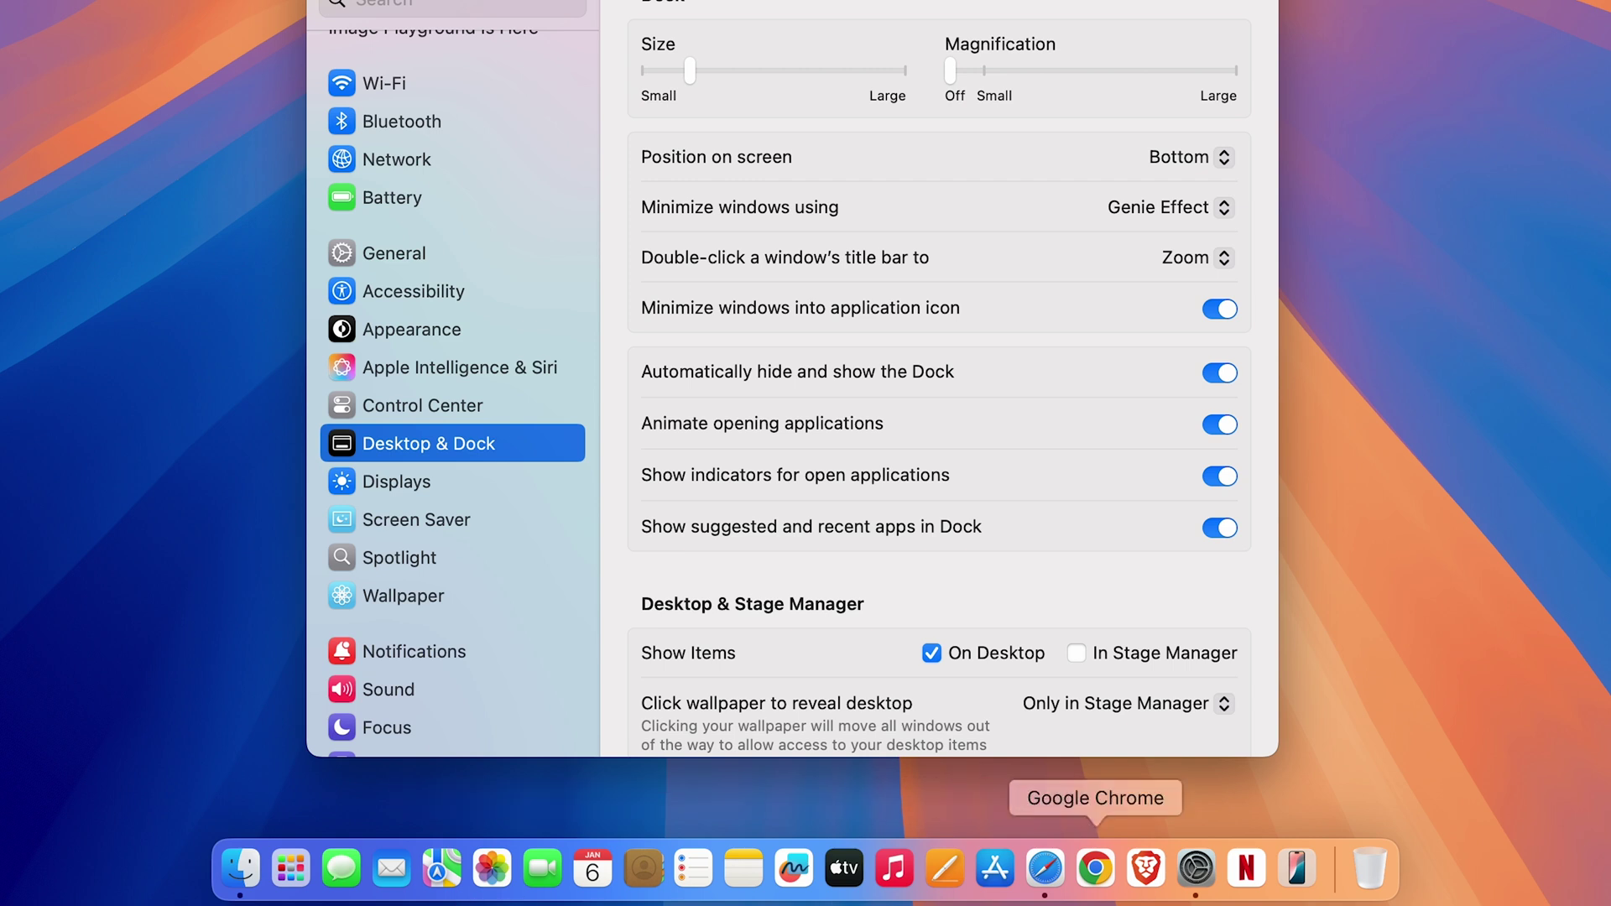
pyautogui.click(1221, 376)
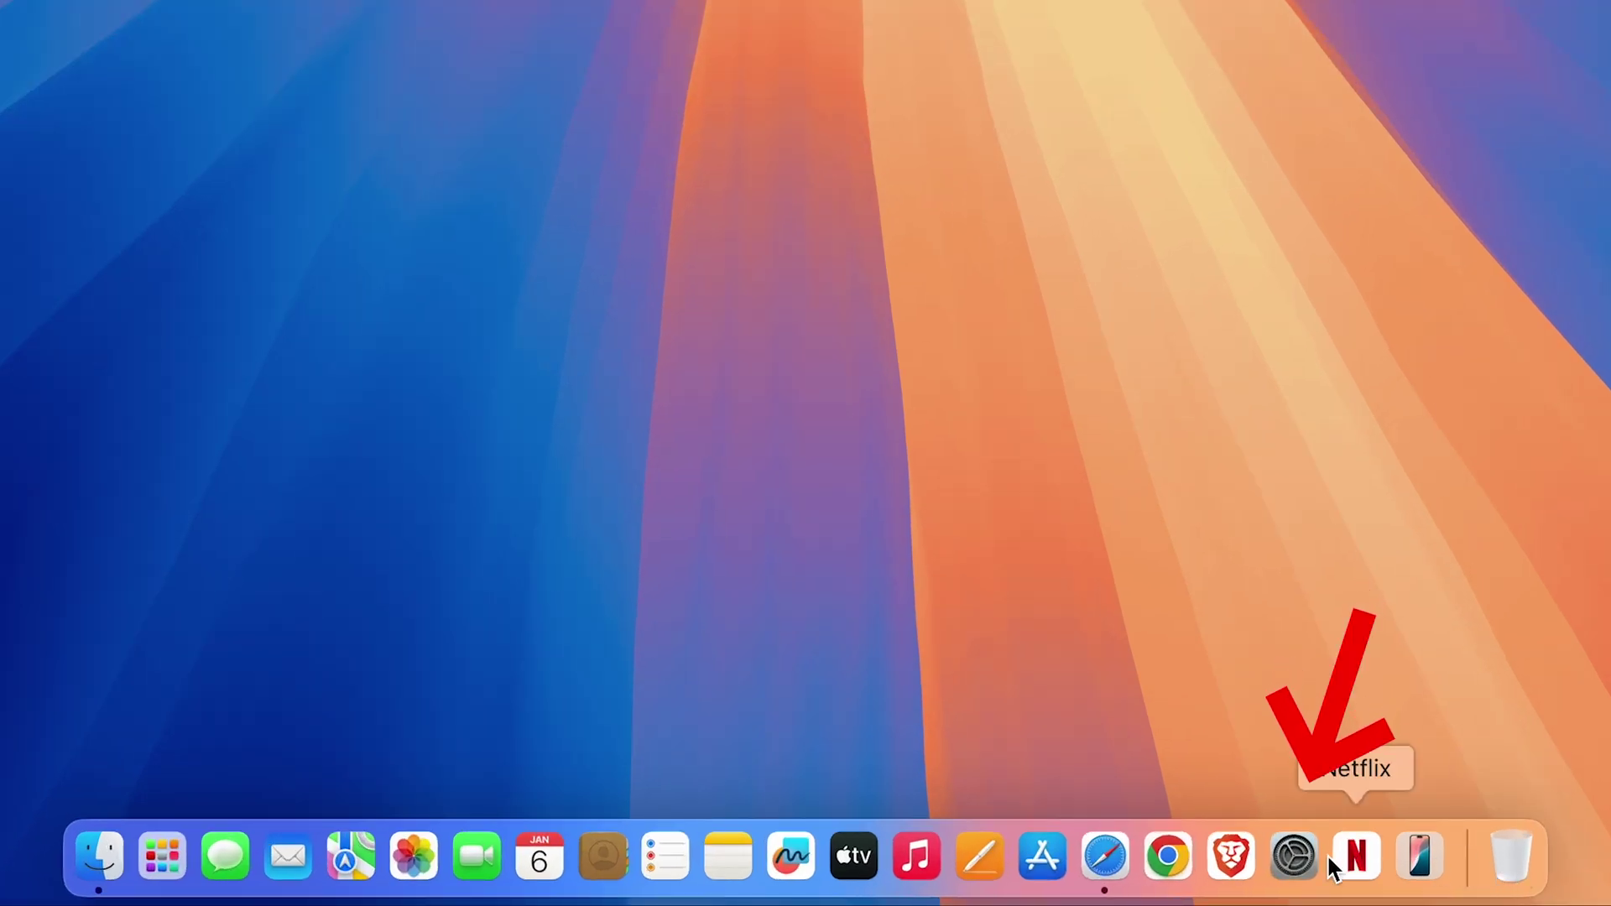
# Open the Privacy & Security page in System Settings
pyautogui.click(1286, 859)
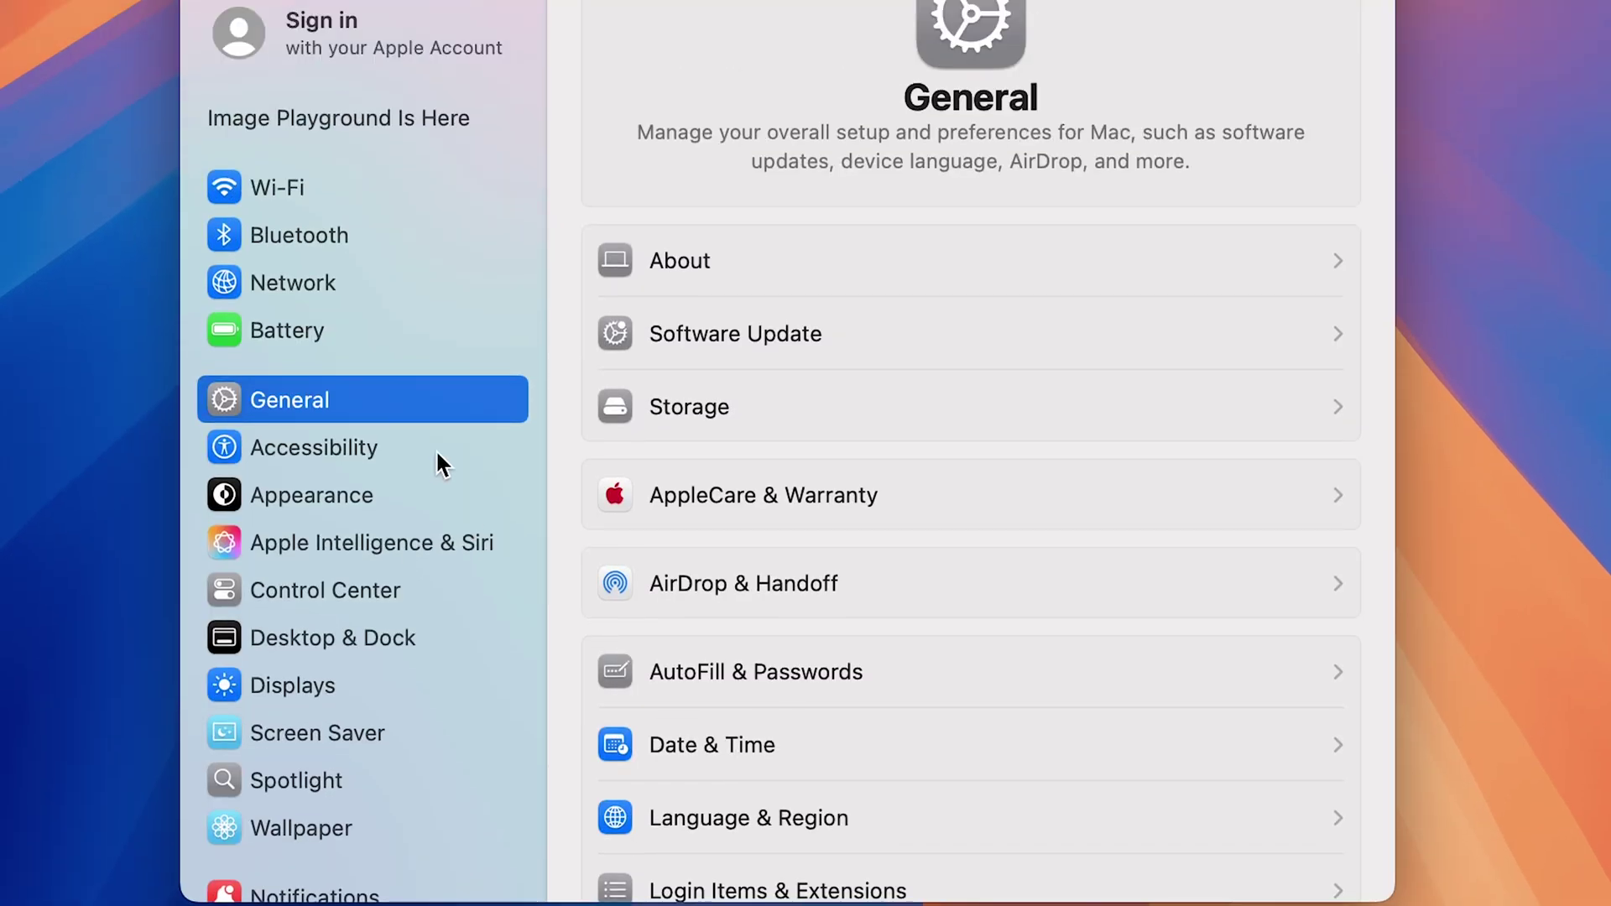
pyautogui.scroll(-10, 435, 450)
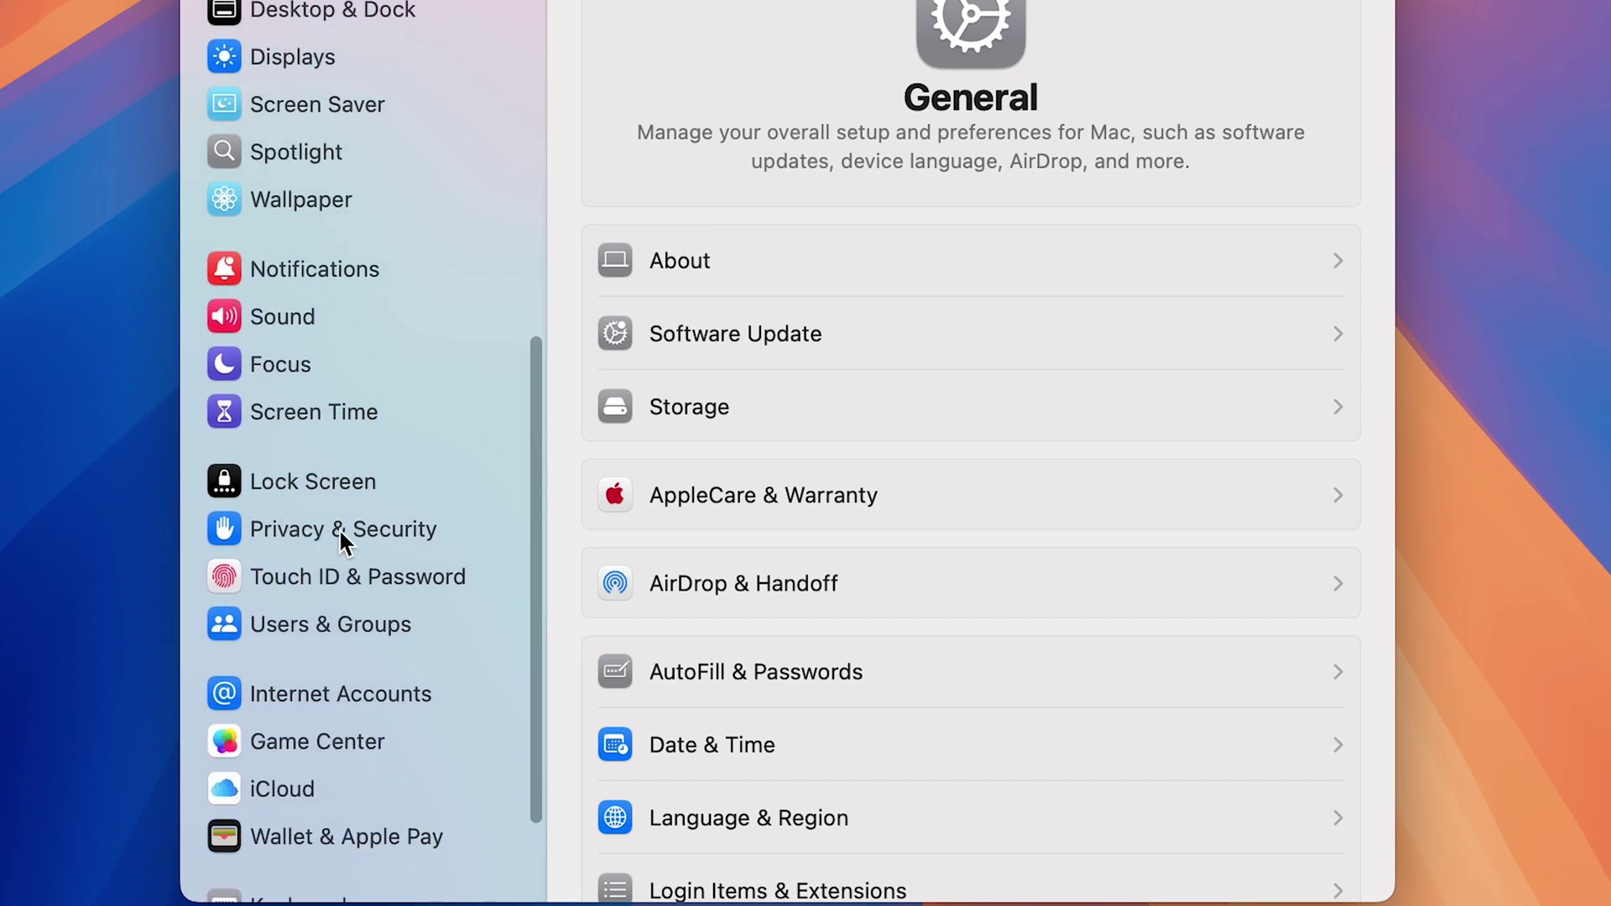
pyautogui.click(409, 533)
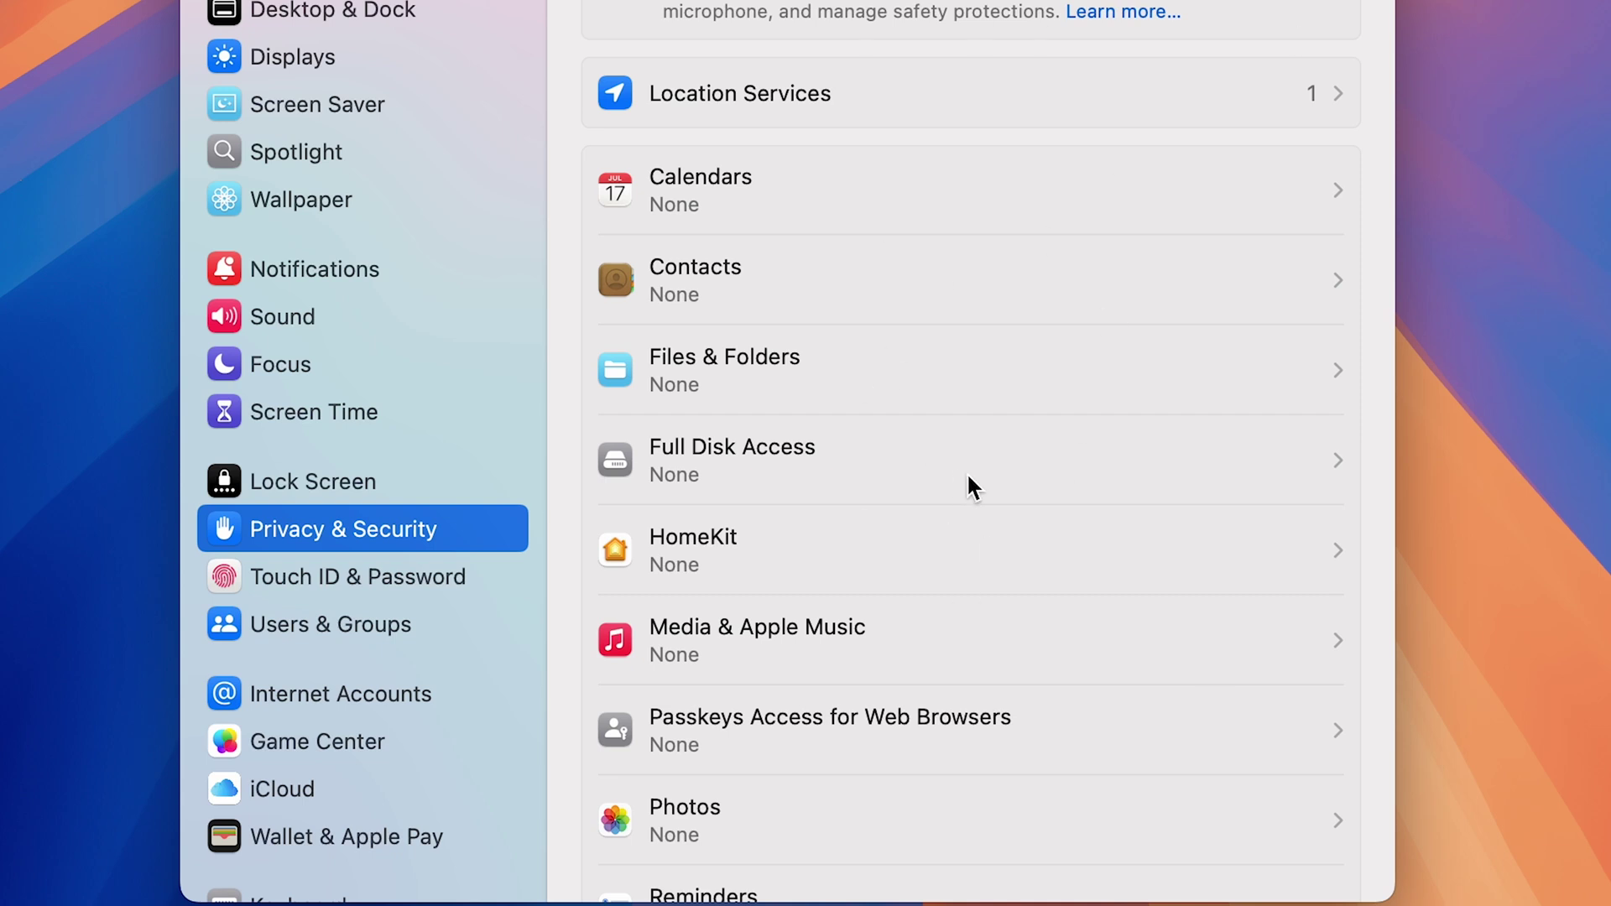
# Check which apps have requested camera access under Privacy & Security, and return to the permission list
pyautogui.scroll(-6, 975, 426)
pyautogui.scroll(-5, 973, 423)
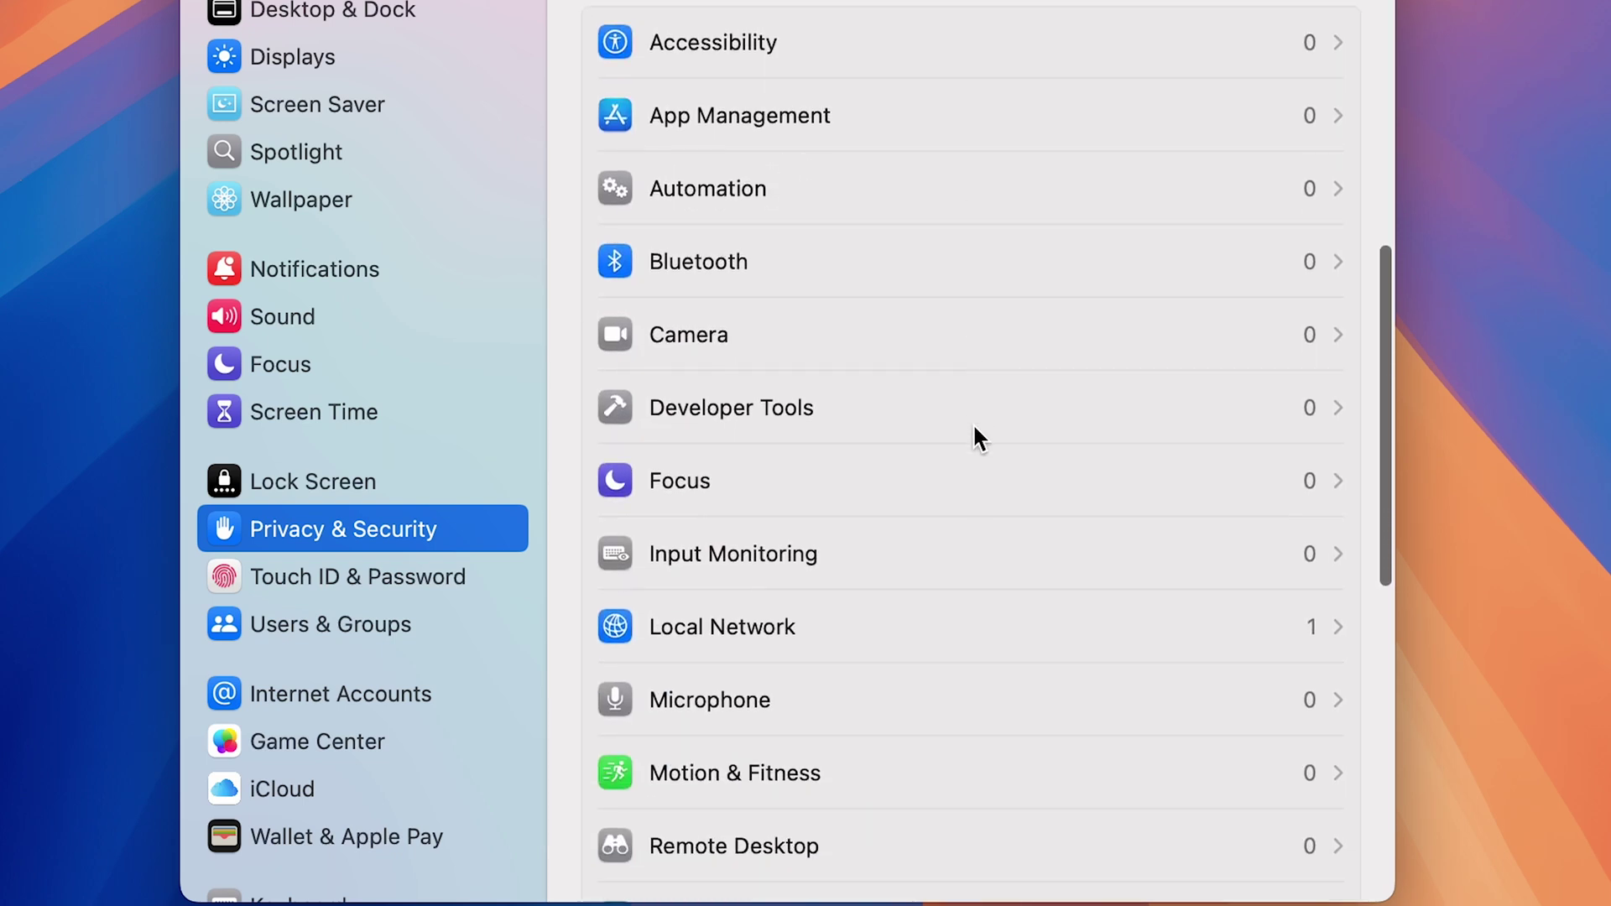
pyautogui.click(1140, 332)
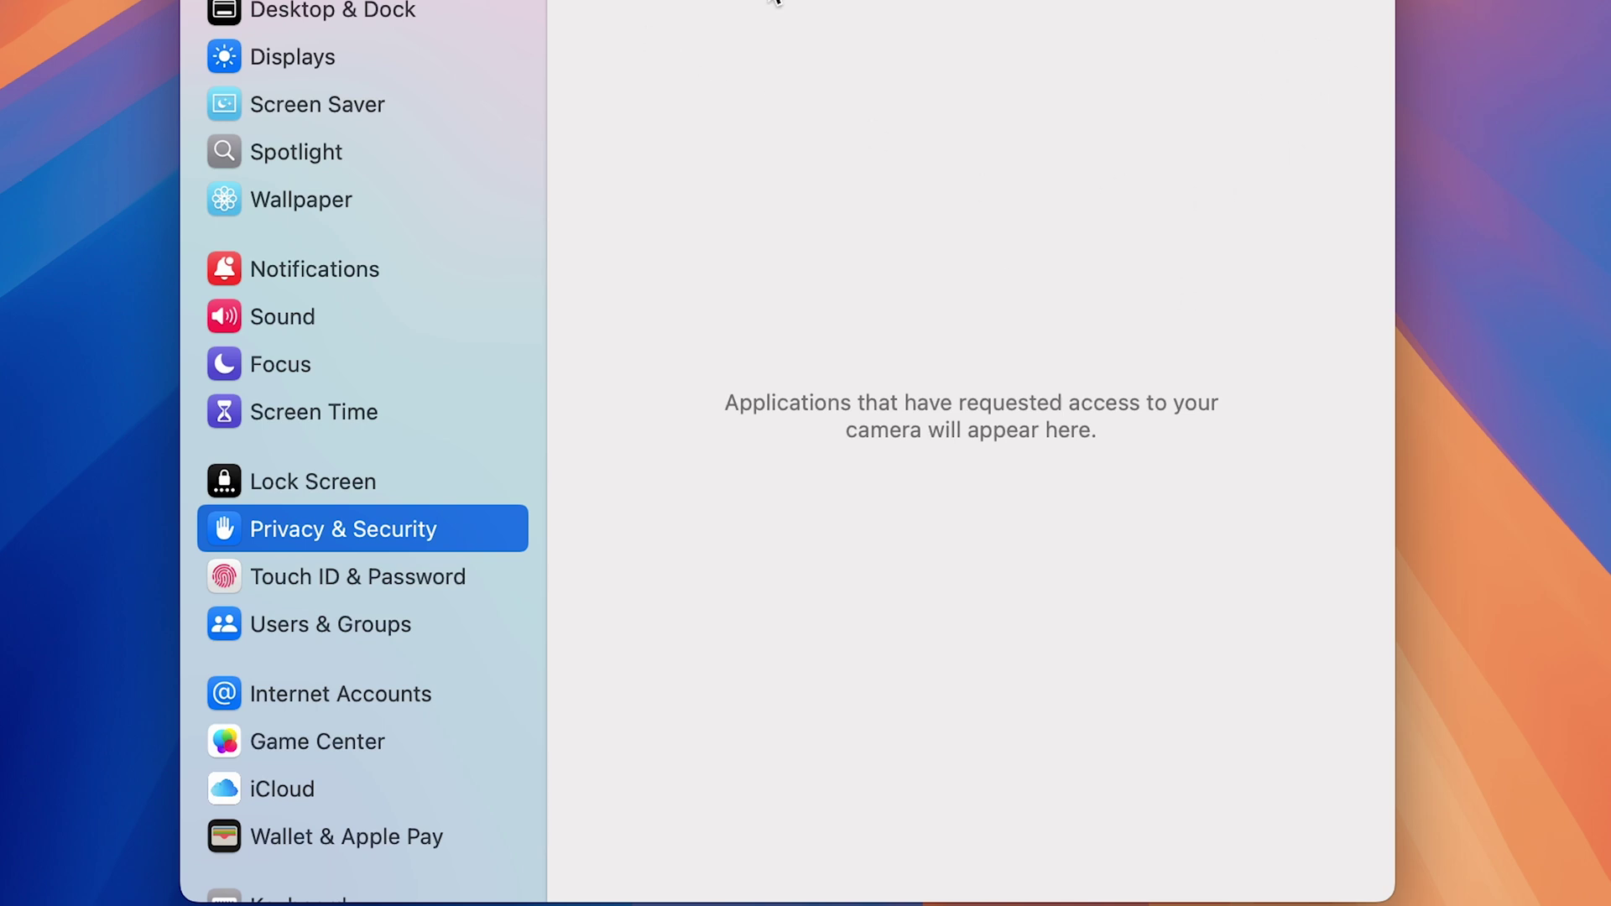
pyautogui.press('super+bracketleft')
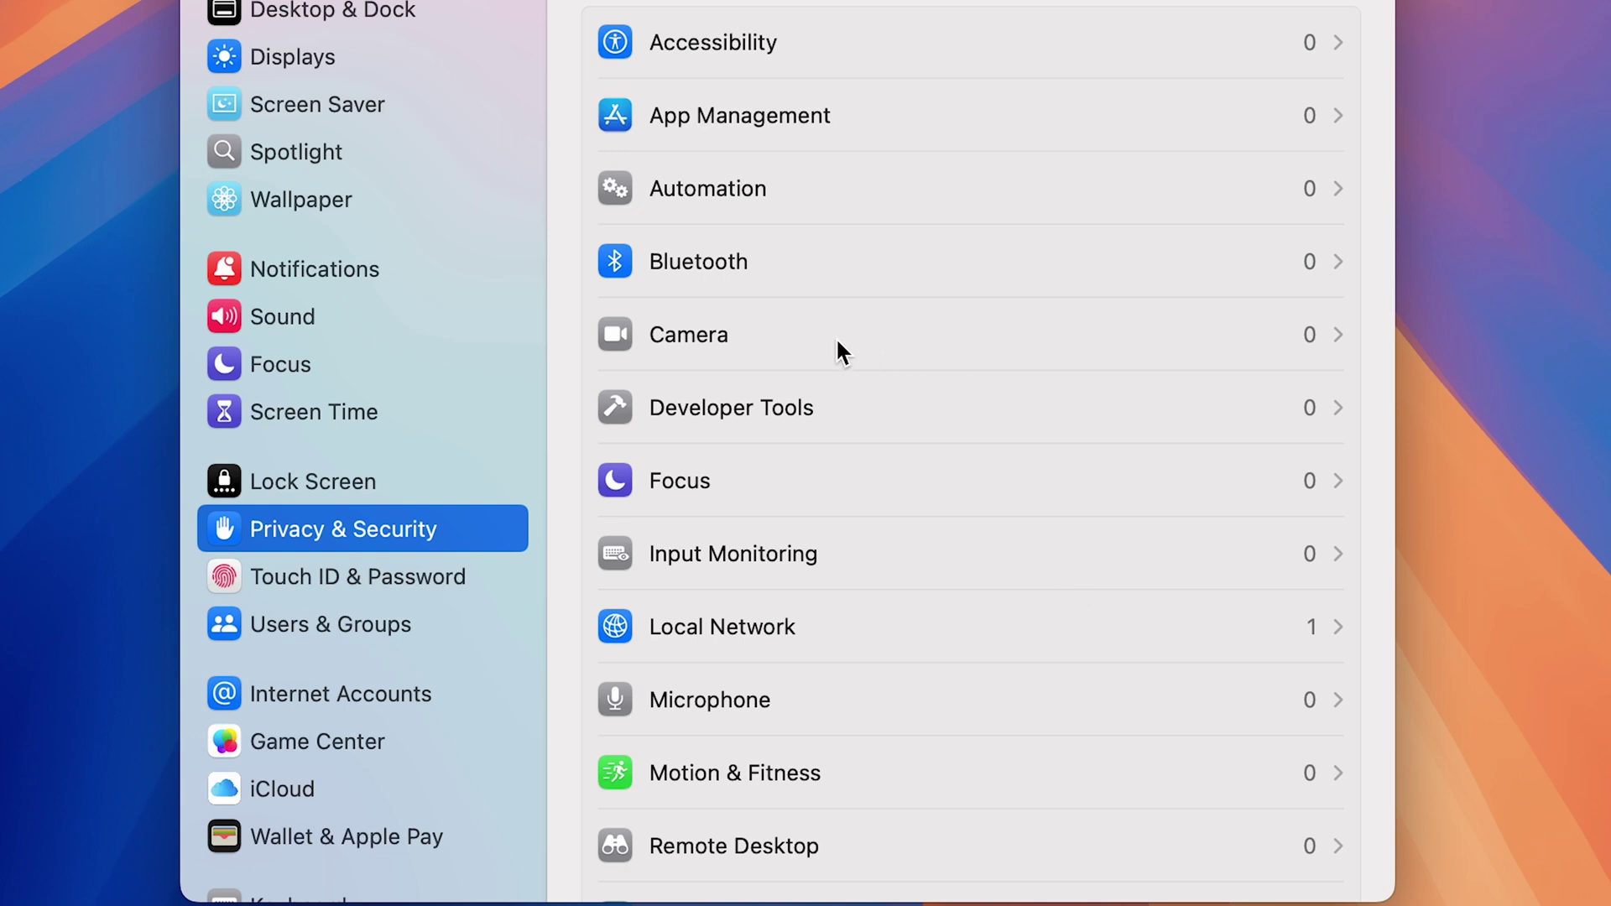
pyautogui.click(925, 334)
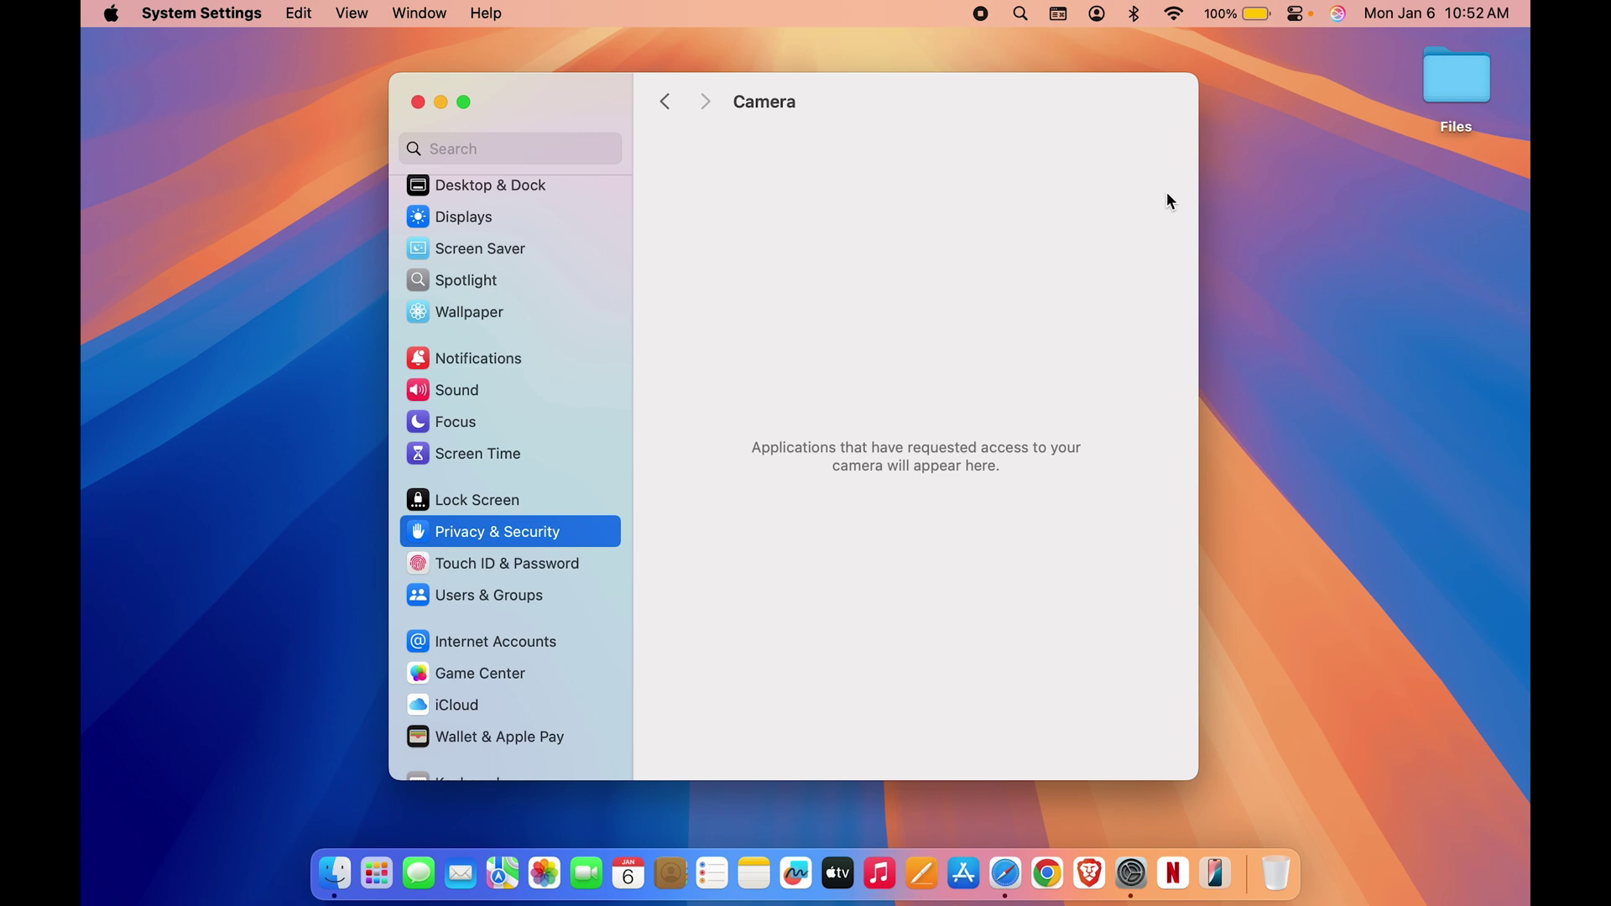
pyautogui.click(667, 103)
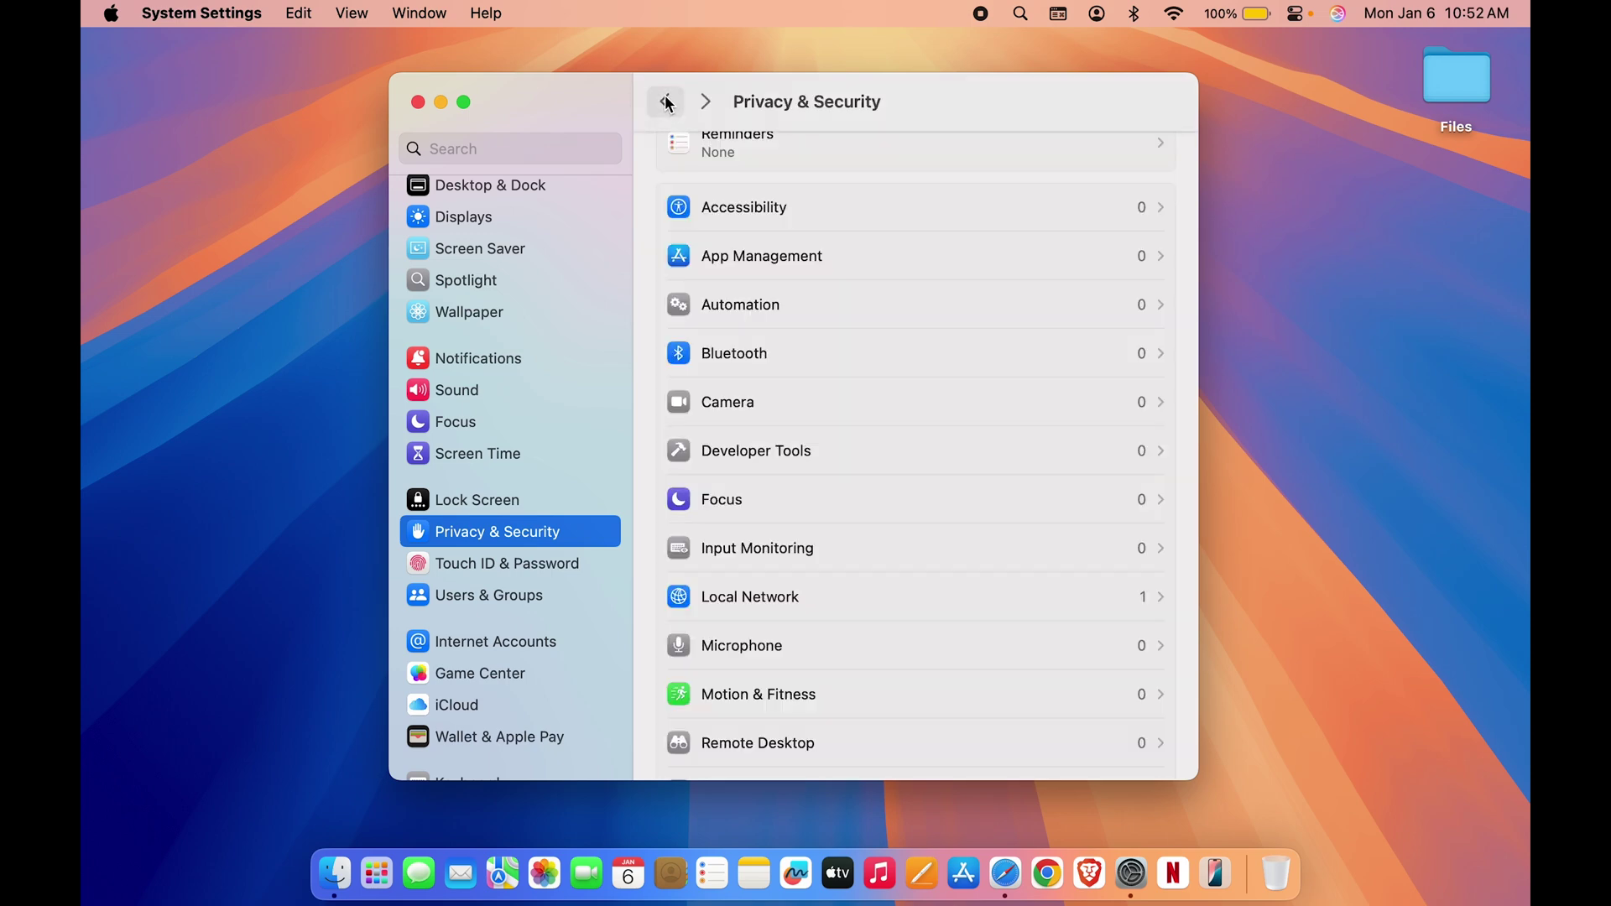
# Review which apps and services are allowed to use Location Services, and return to the Privacy & Security list
pyautogui.scroll(5, 940, 395)
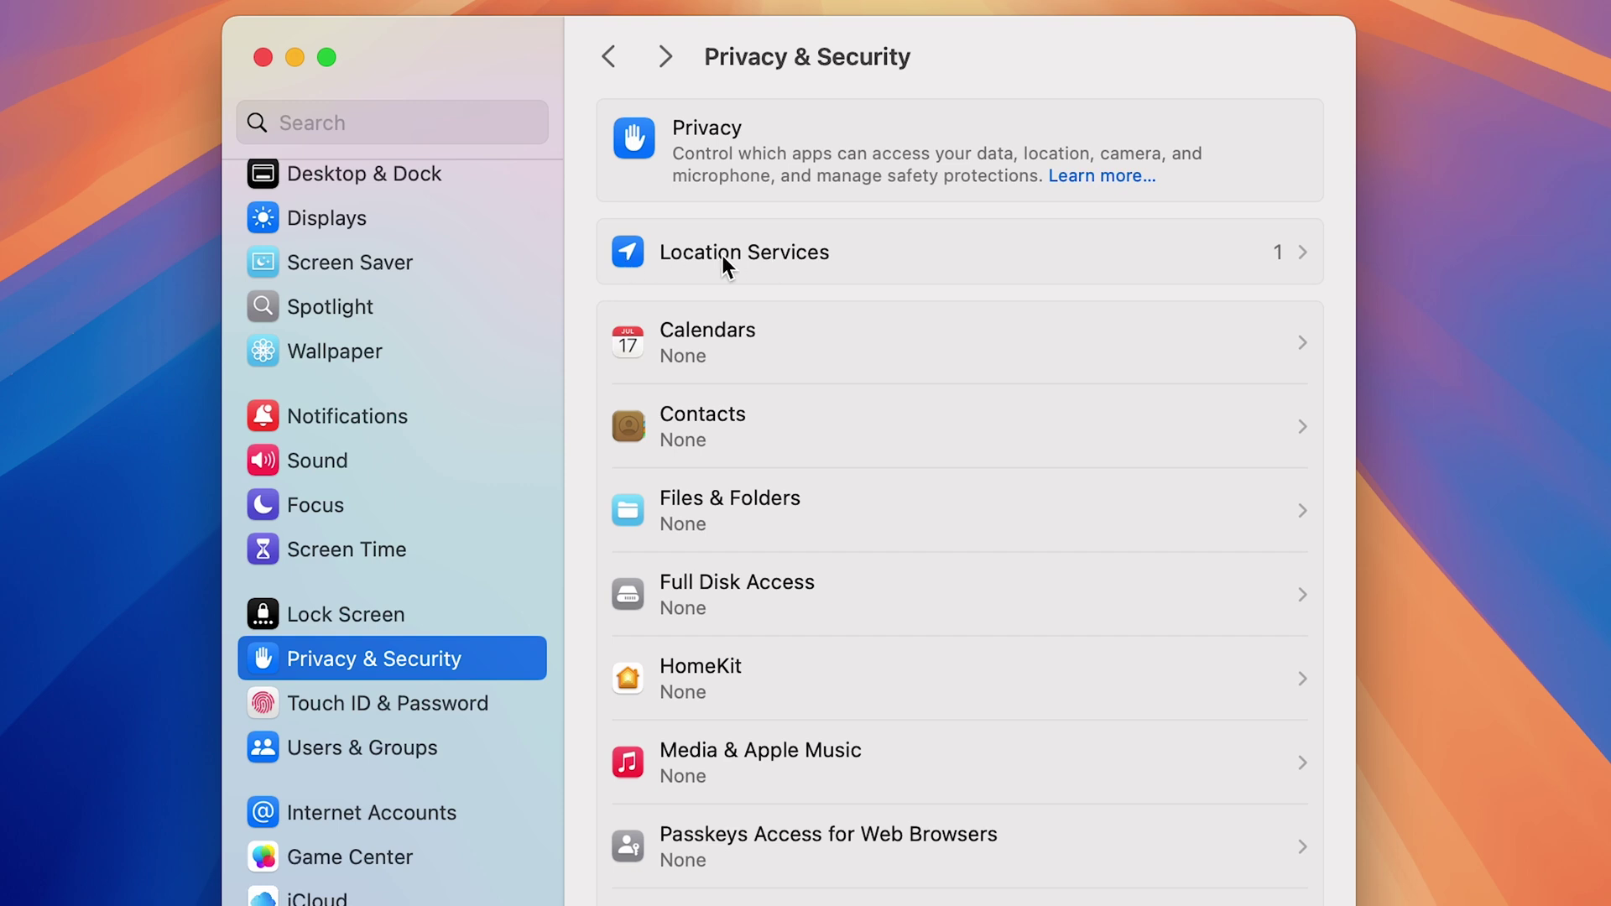
pyautogui.click(985, 275)
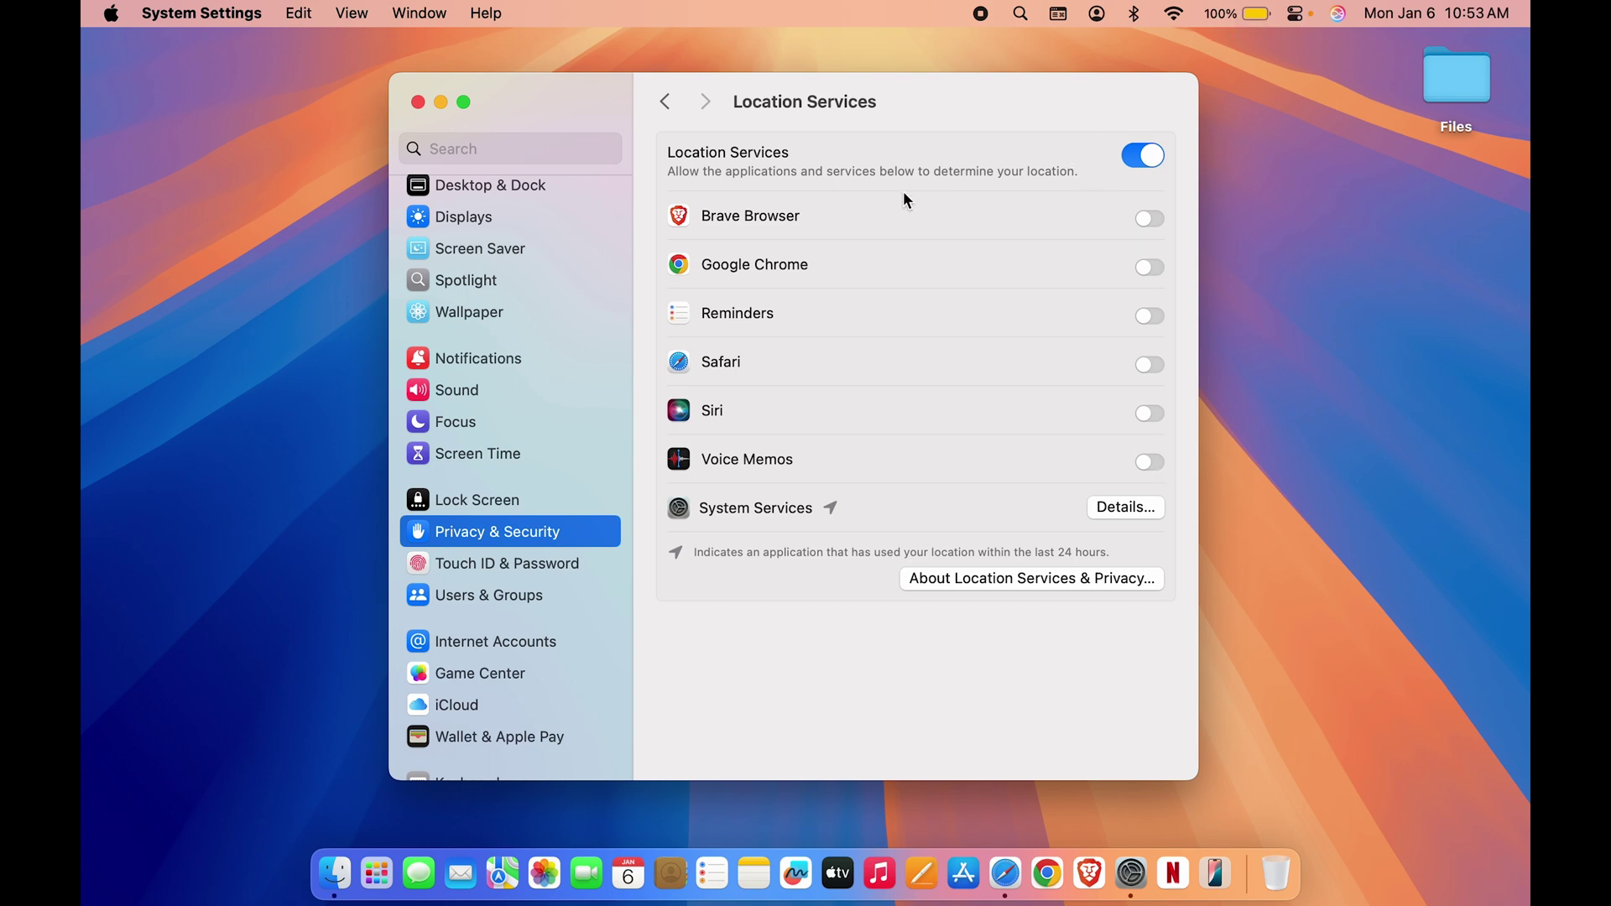
pyautogui.click(666, 103)
# Check which apps have requested microphone access under Privacy & Security, and return to the permission list
pyautogui.scroll(-5, 942, 493)
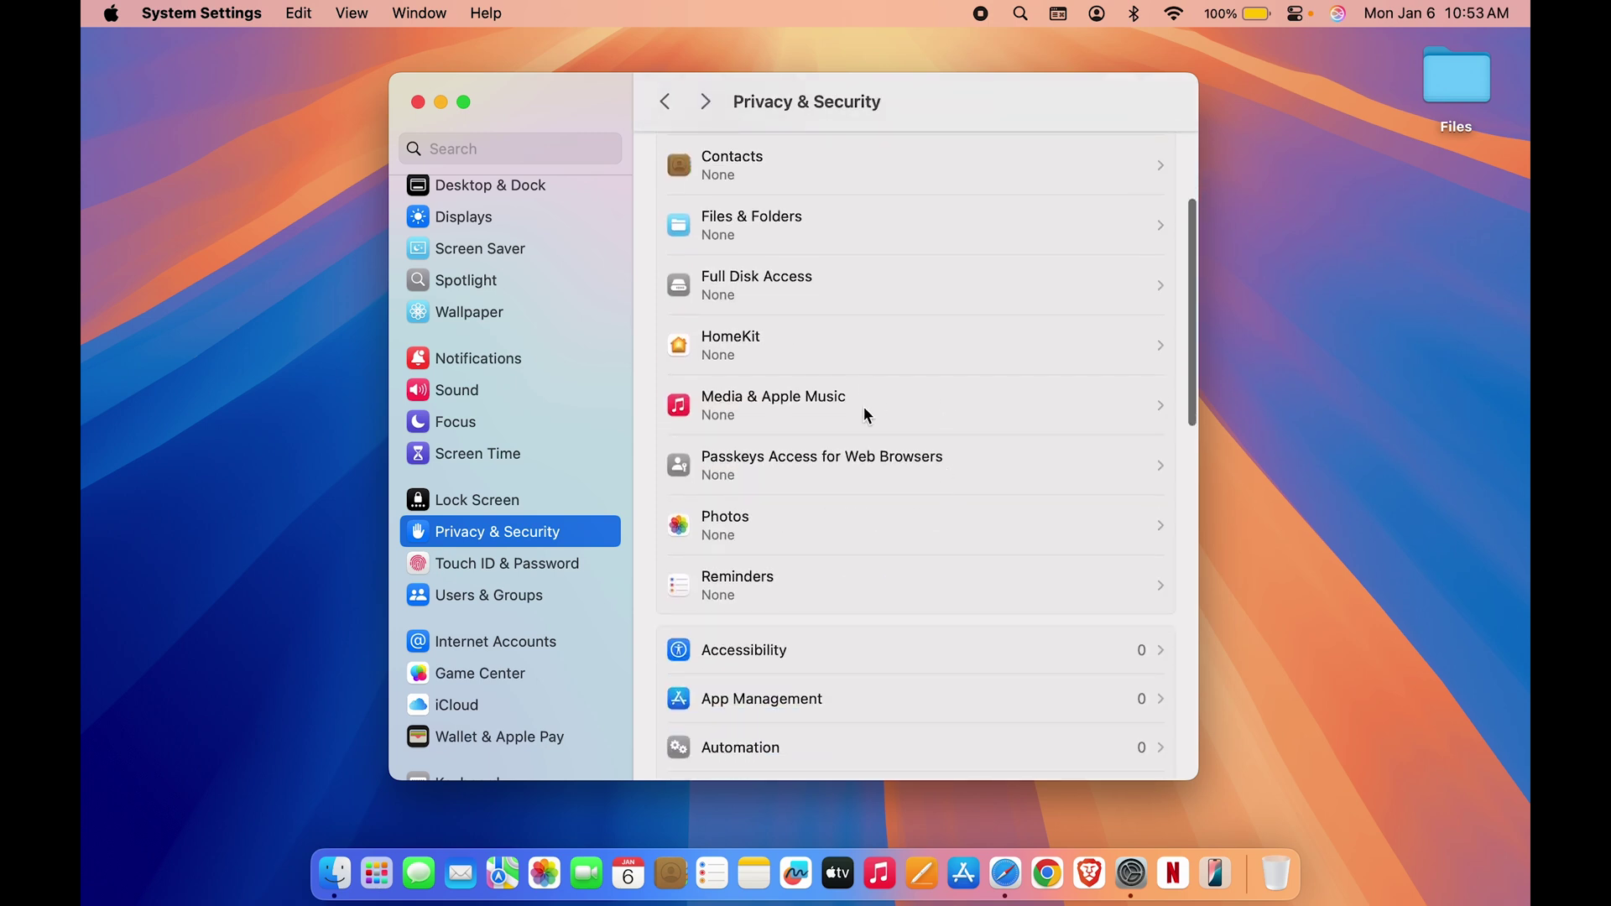
pyautogui.scroll(-2, 867, 413)
pyautogui.scroll(-5, 958, 482)
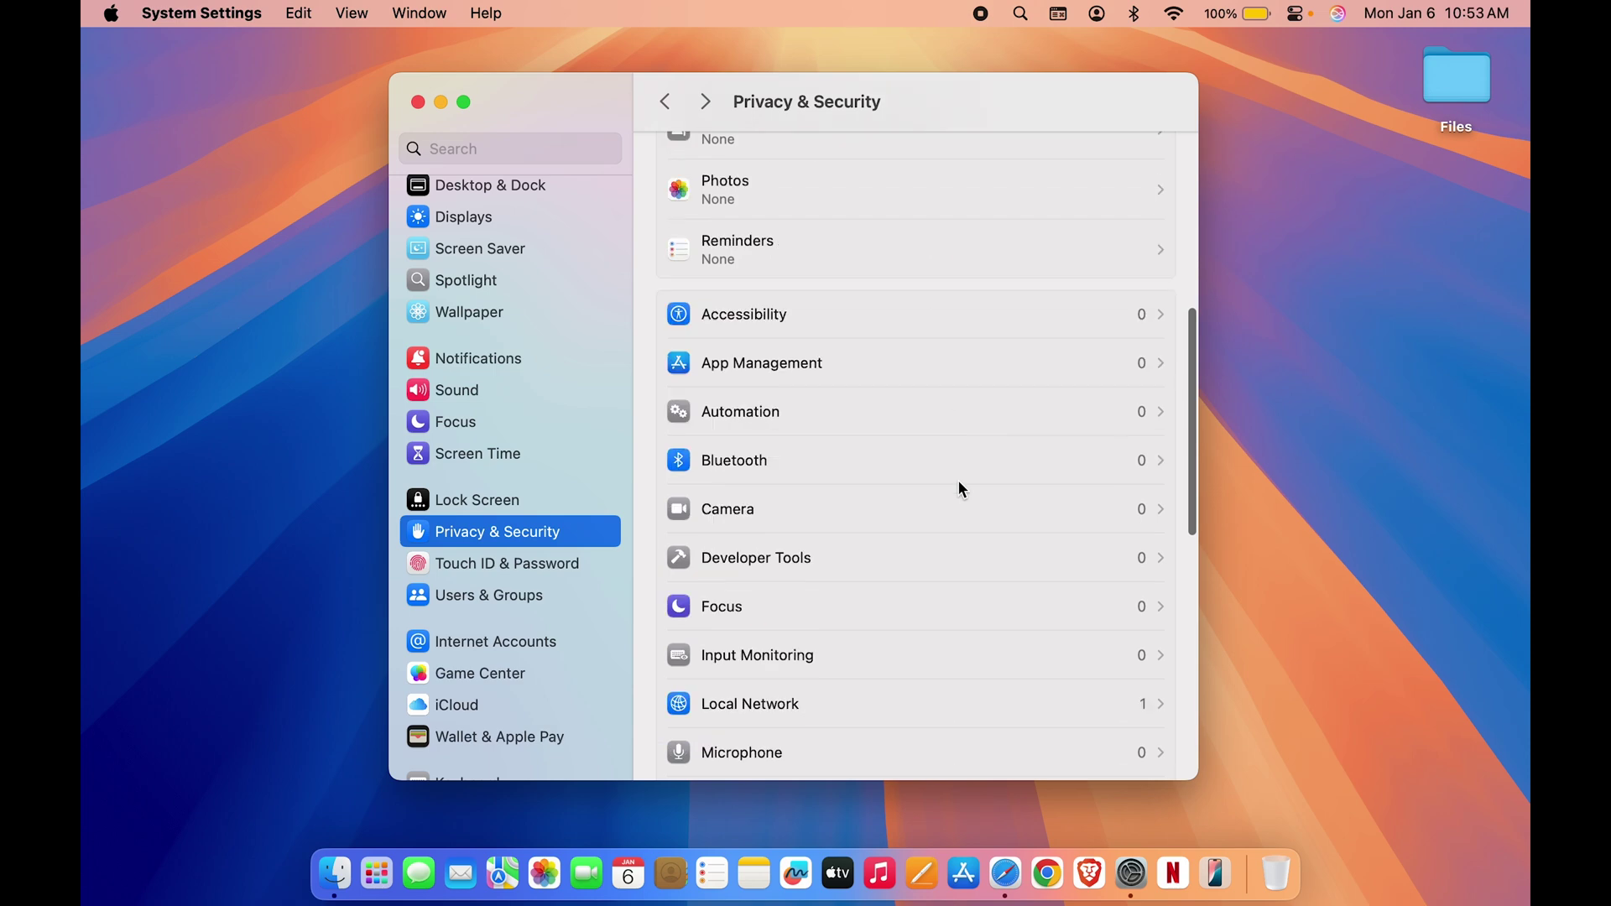
pyautogui.scroll(-5, 944, 540)
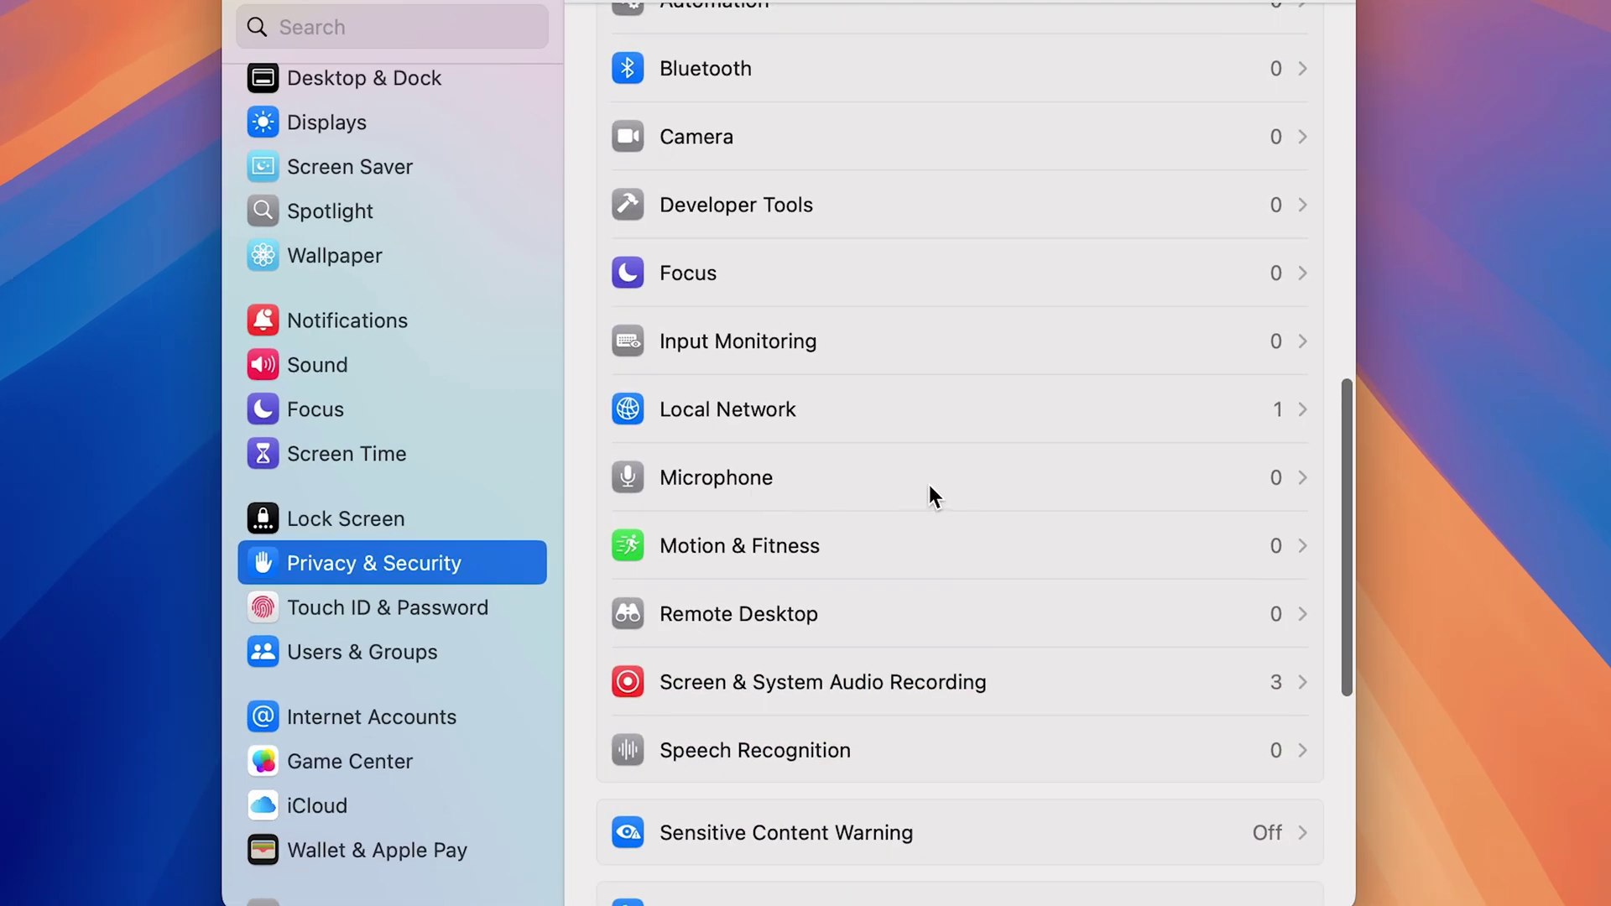
pyautogui.click(931, 484)
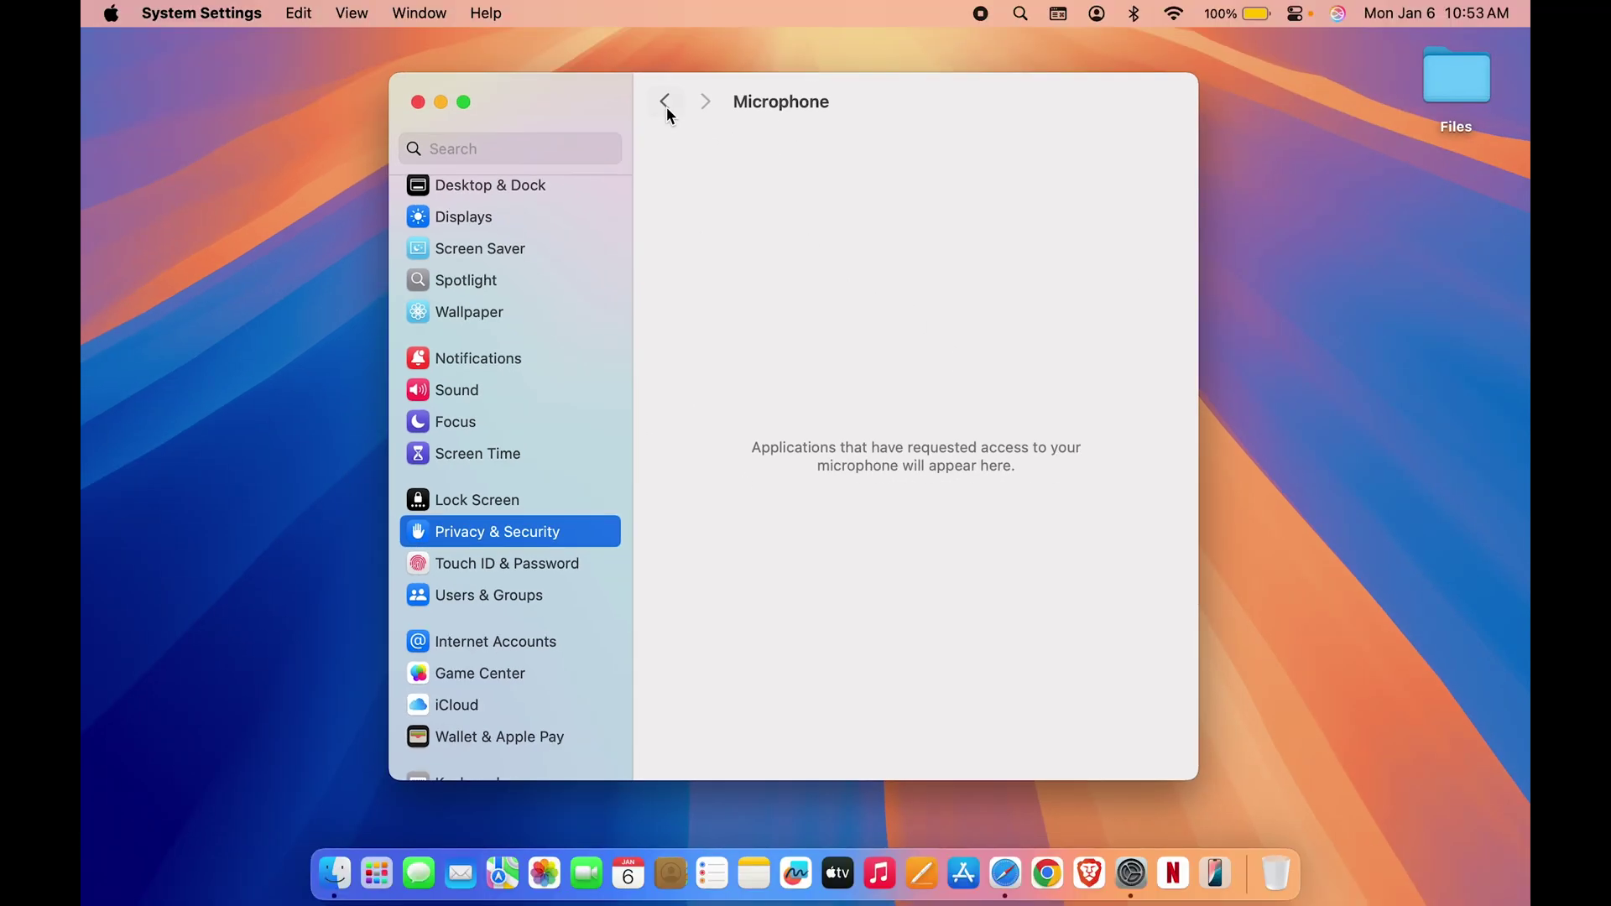
pyautogui.click(665, 102)
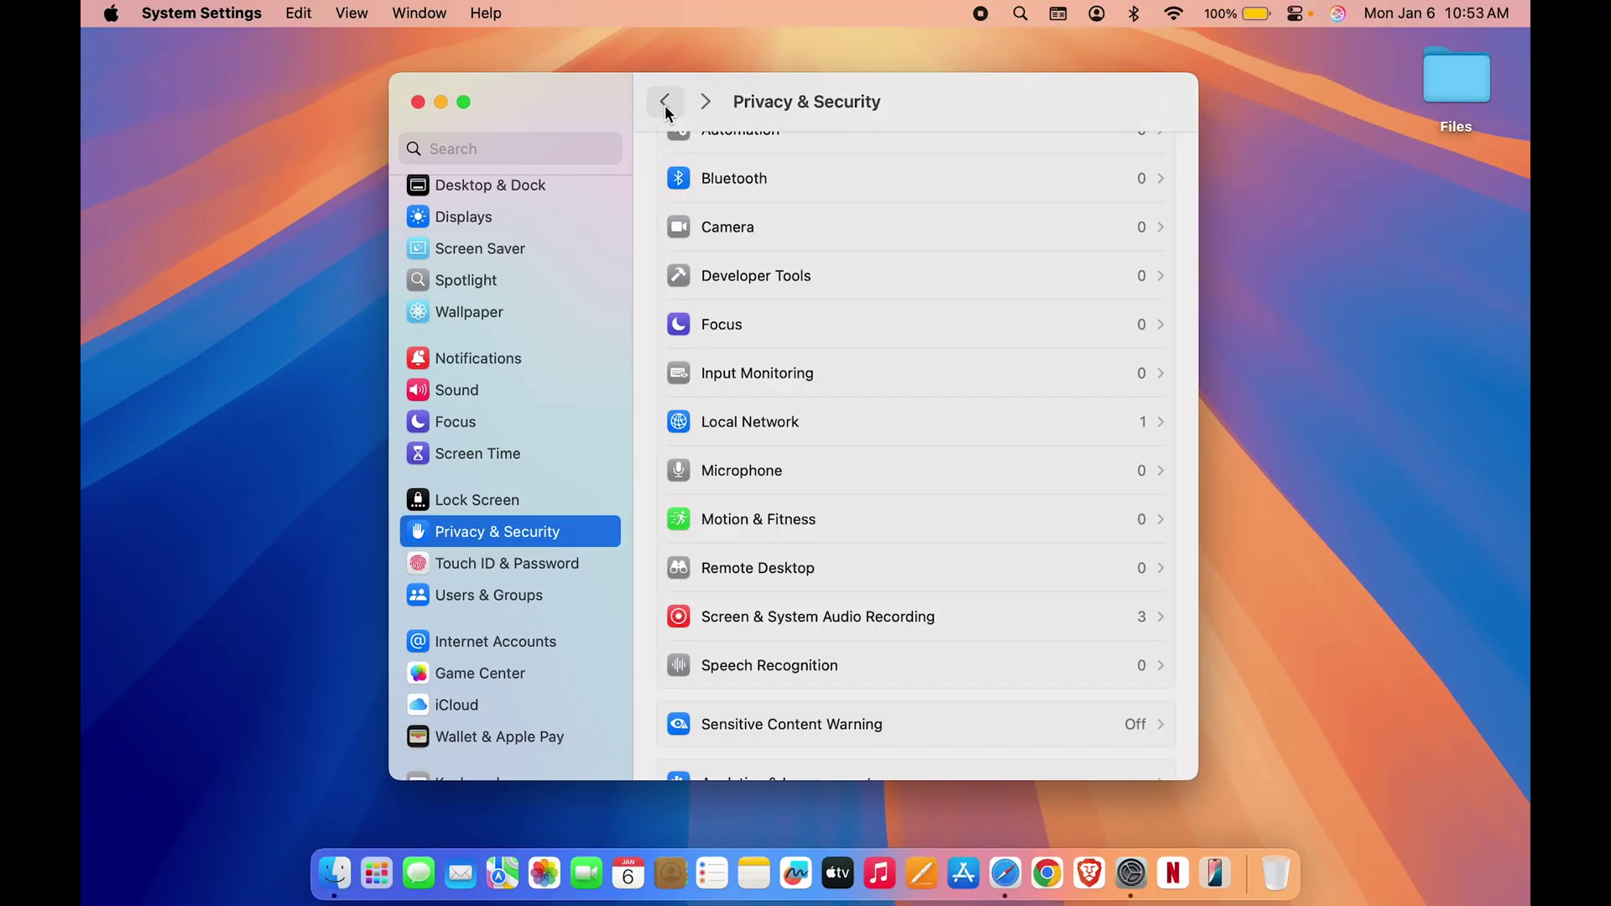
pyautogui.click(821, 473)
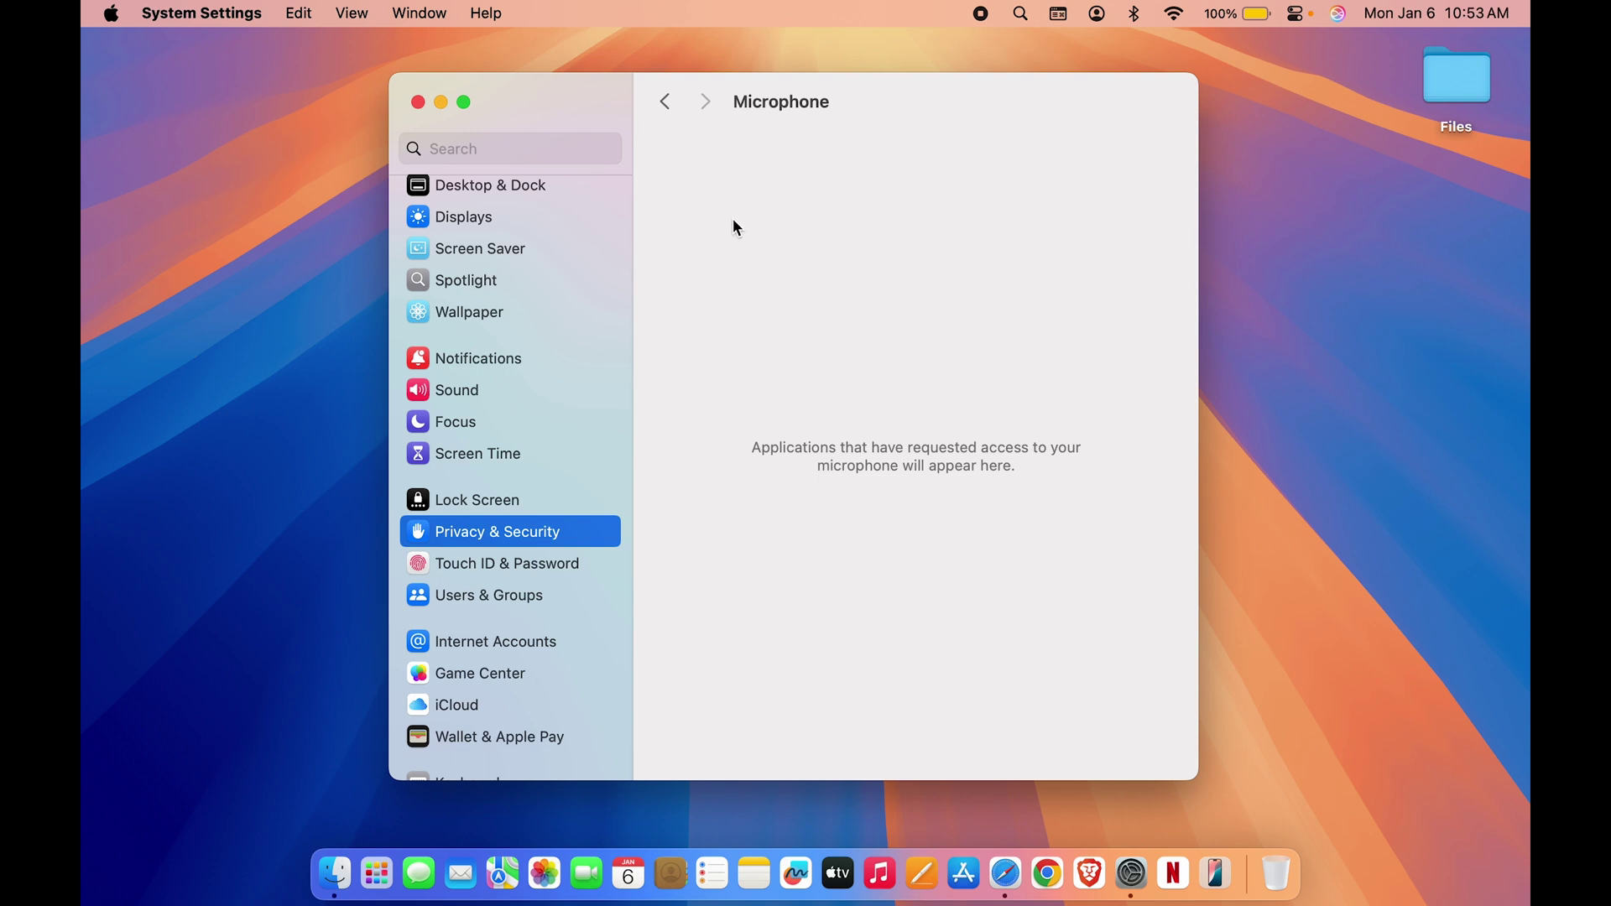
pyautogui.click(666, 103)
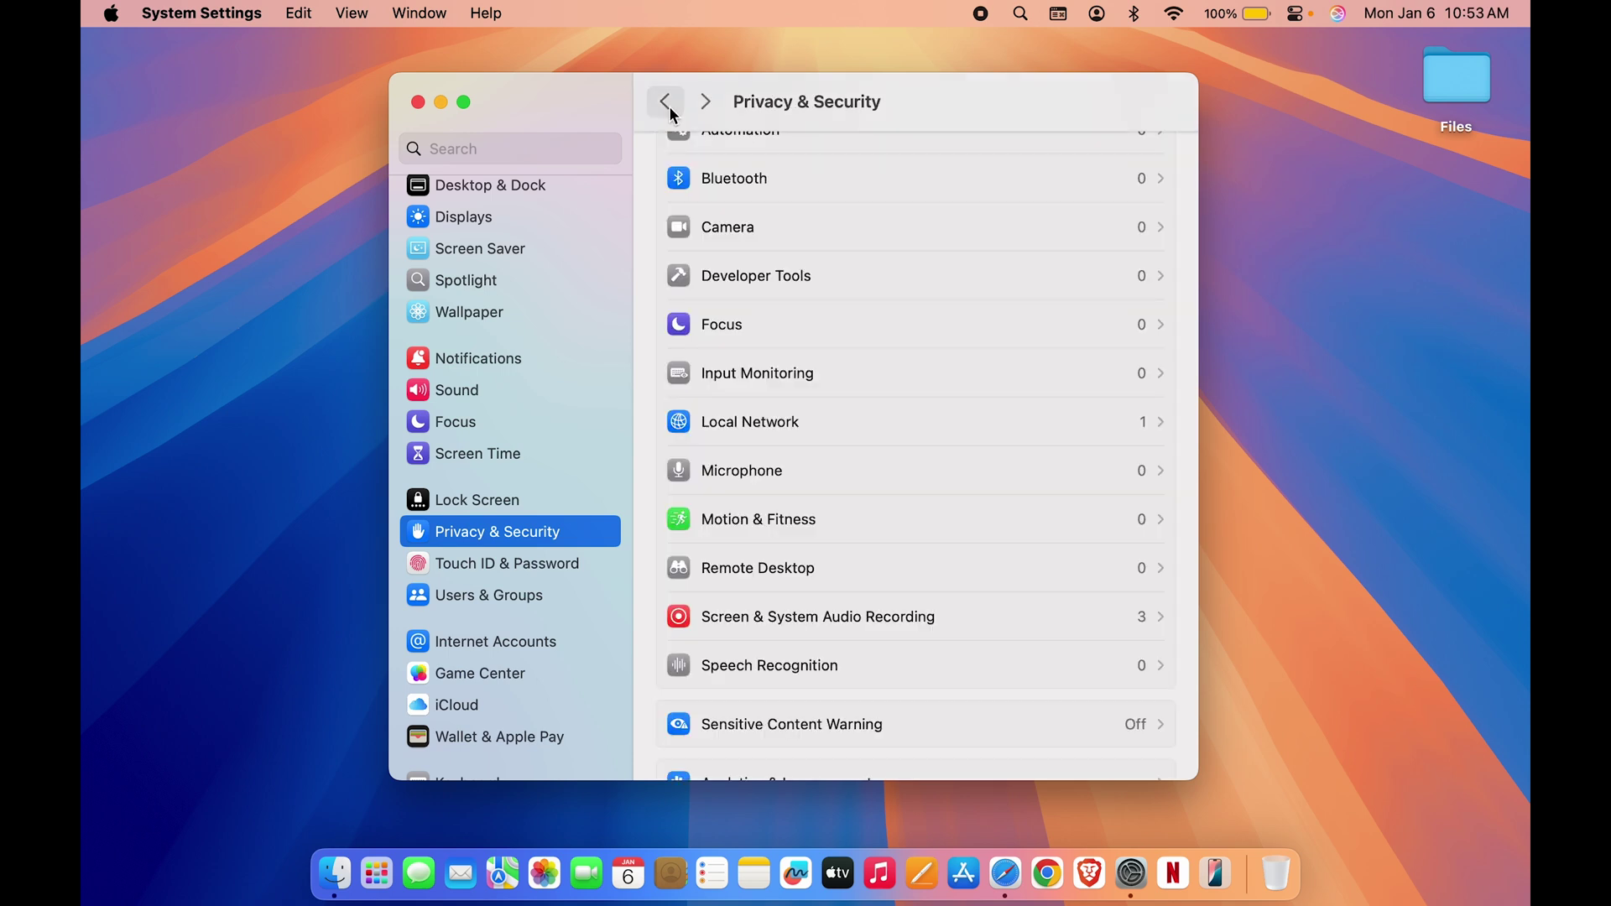
# Go back to the start of the Privacy & Security list and quit System Settings
pyautogui.scroll(10, 905, 404)
pyautogui.scroll(-1, 904, 404)
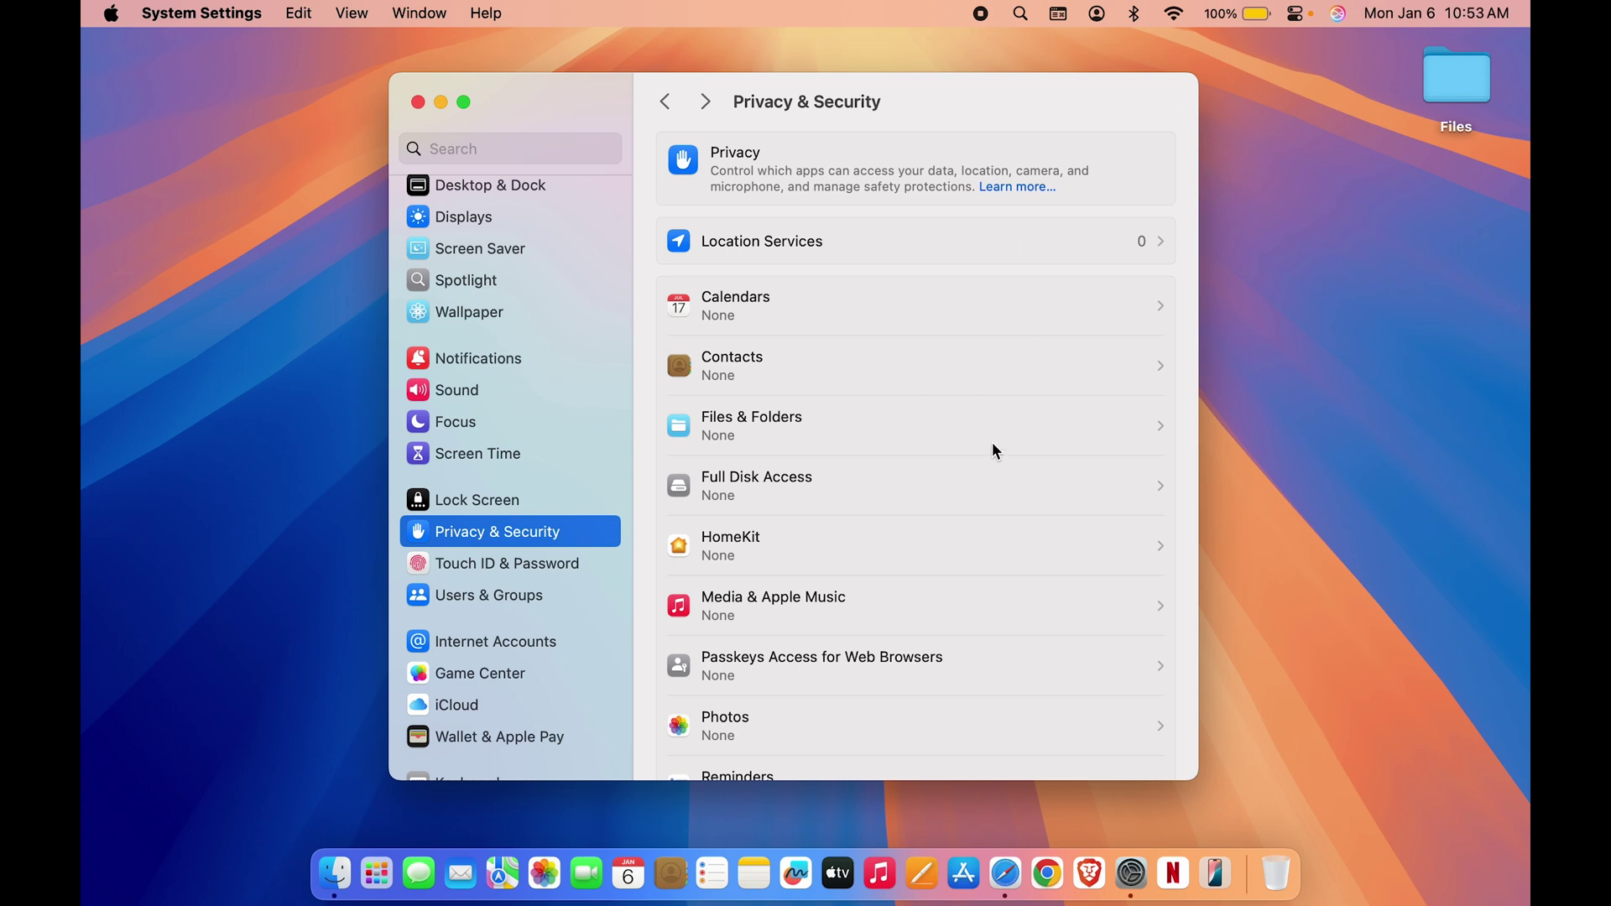
pyautogui.press('super+q')
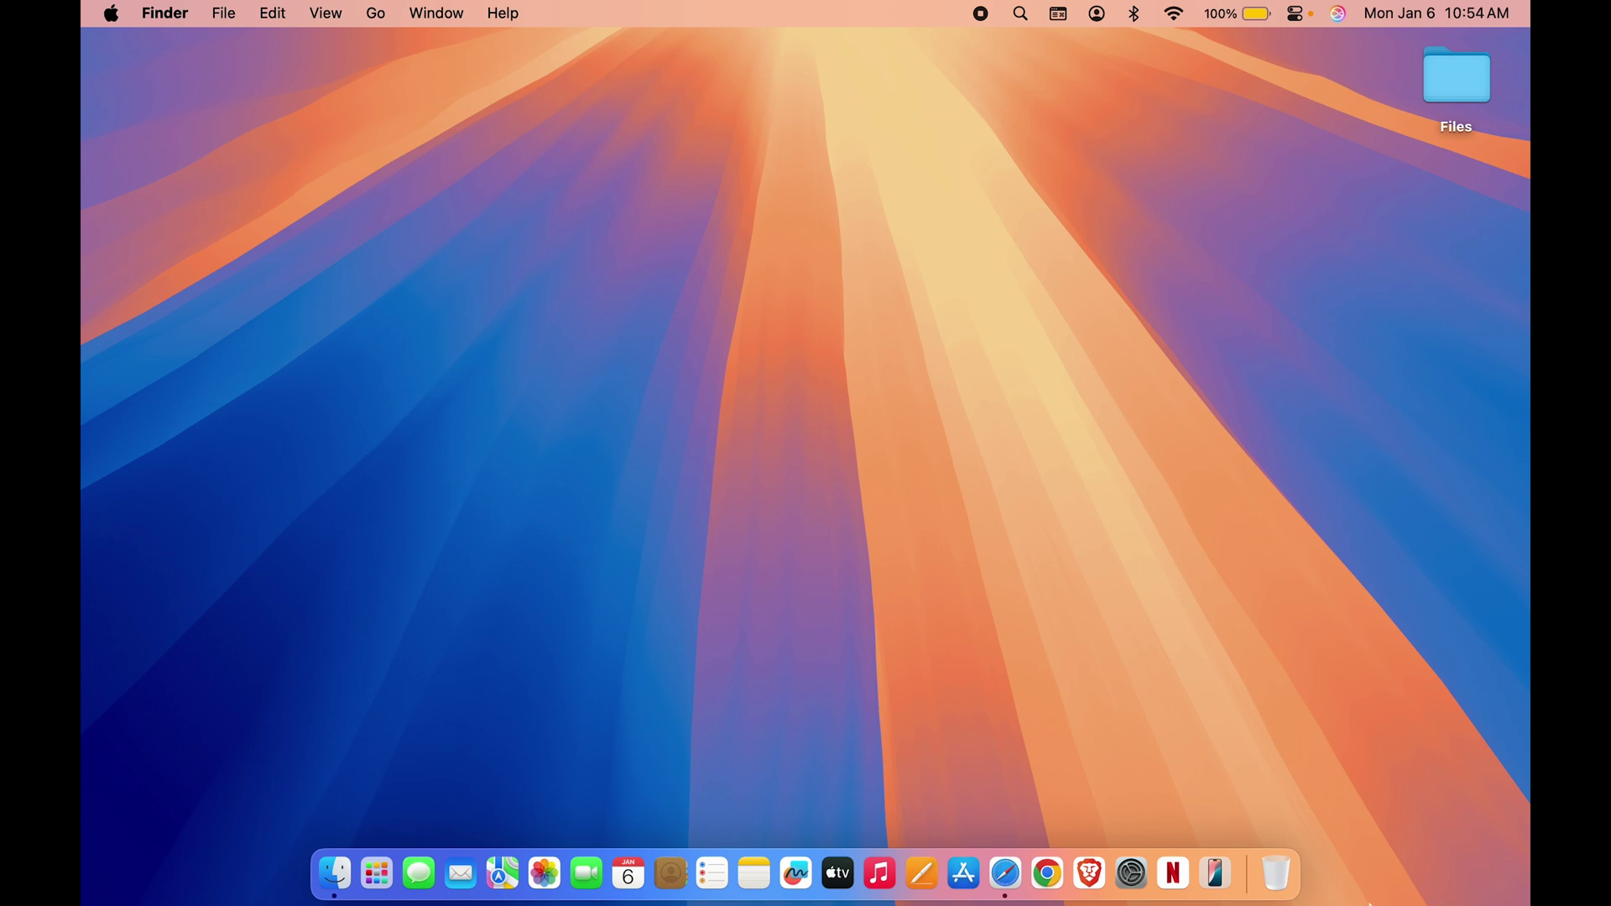